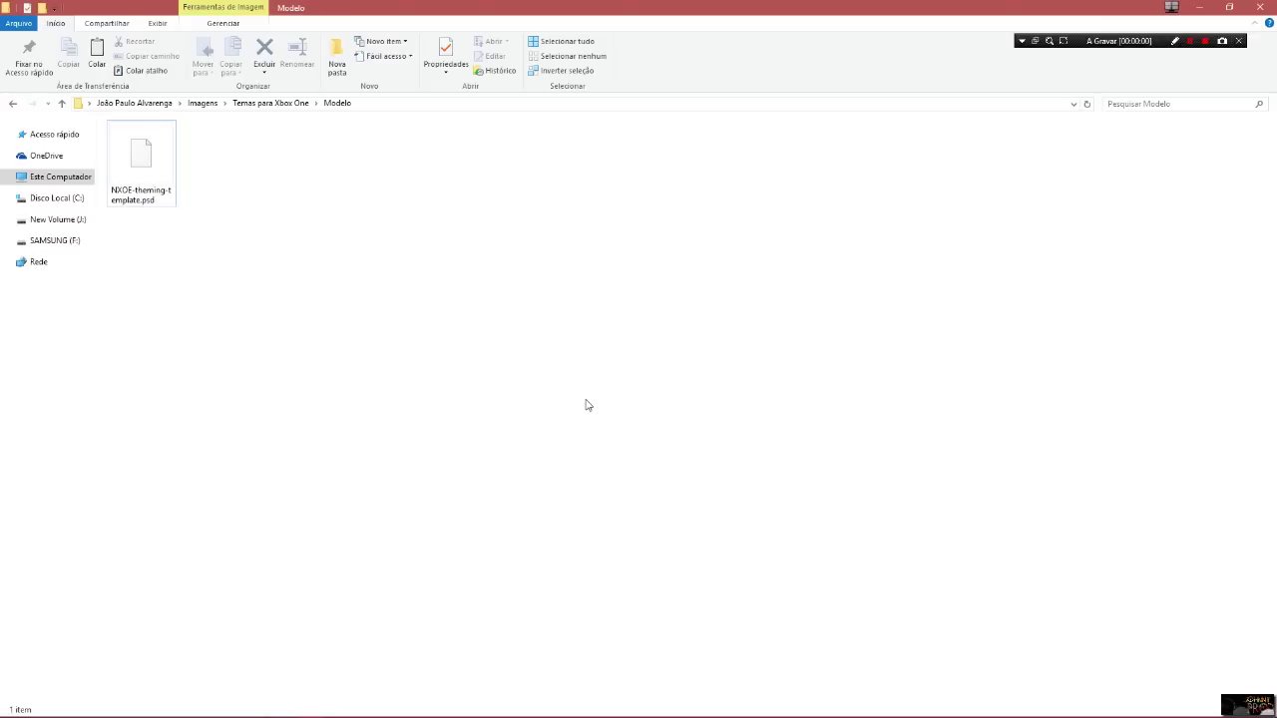
- Bring the File Explorer window showing the Modelo folder into focus
click(581, 368)
click(1080, 10)
drag(1107, 45, 1141, 33)
click(665, 261)
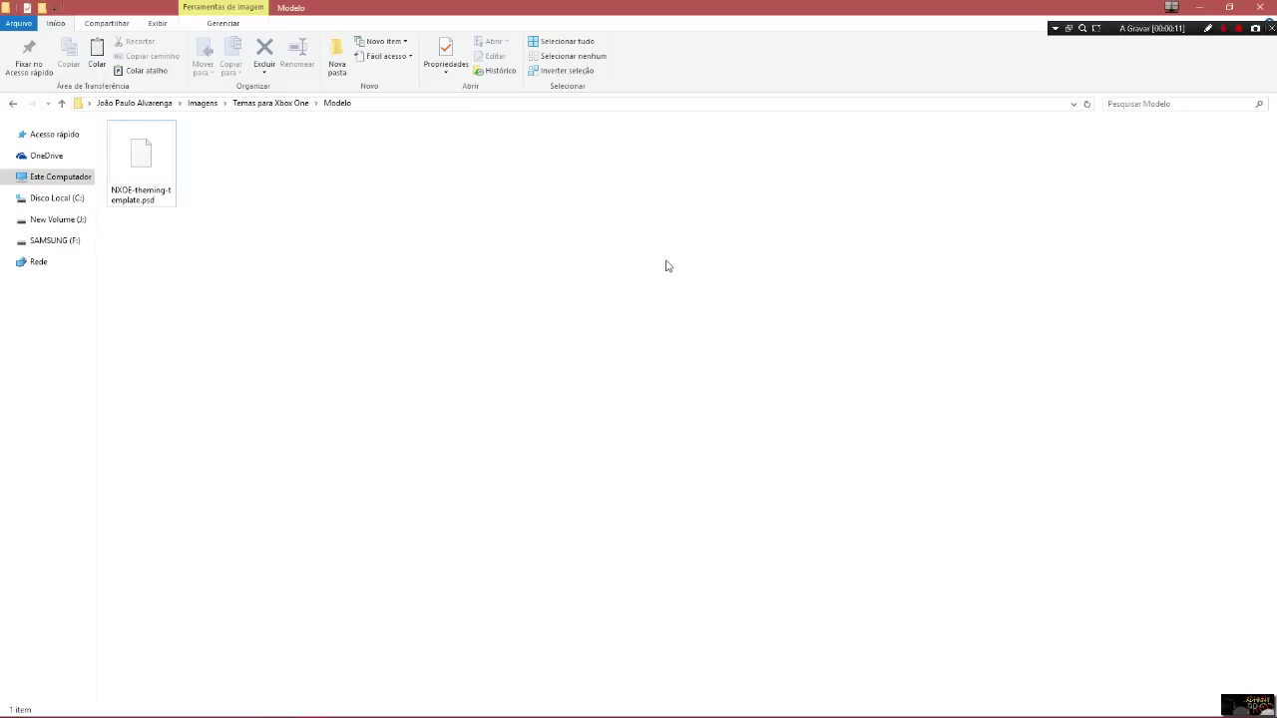
- Repeatedly select and deselect the NXOE theming template file in File Explorer
click(151, 157)
click(249, 206)
click(151, 176)
click(217, 197)
click(150, 177)
click(237, 194)
click(160, 171)
click(212, 191)
click(163, 173)
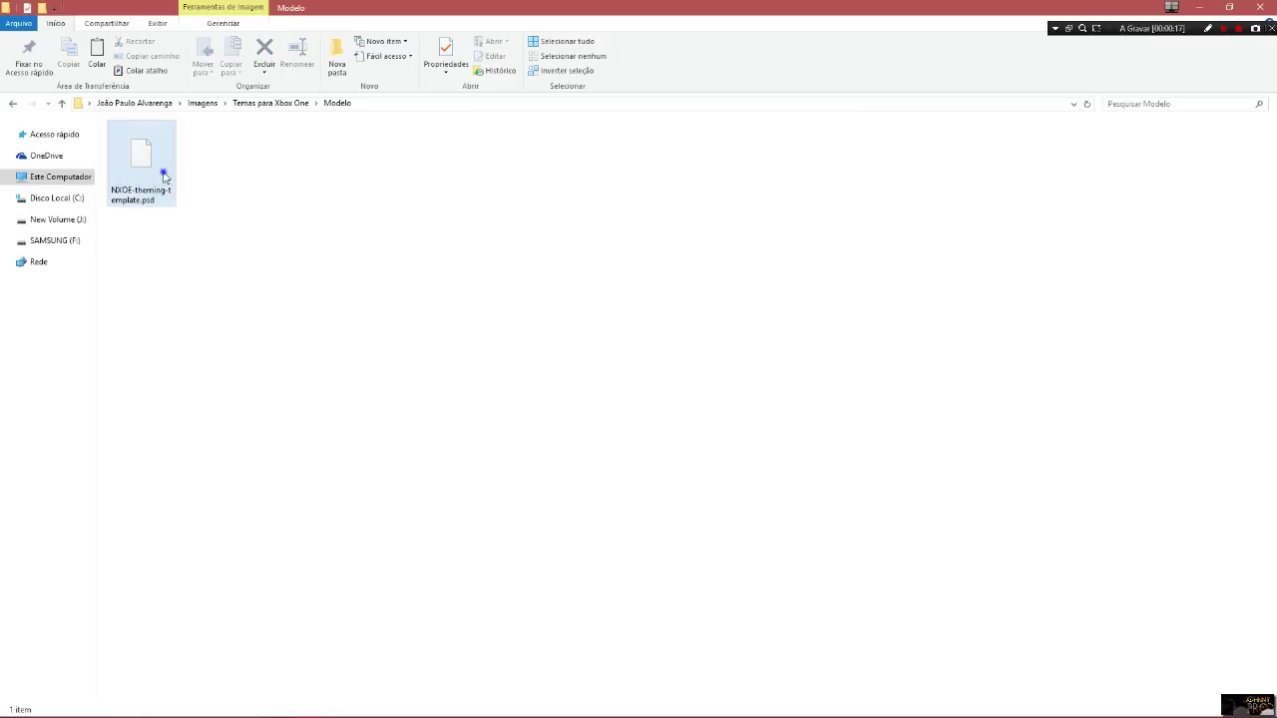
click(278, 195)
click(163, 174)
click(278, 190)
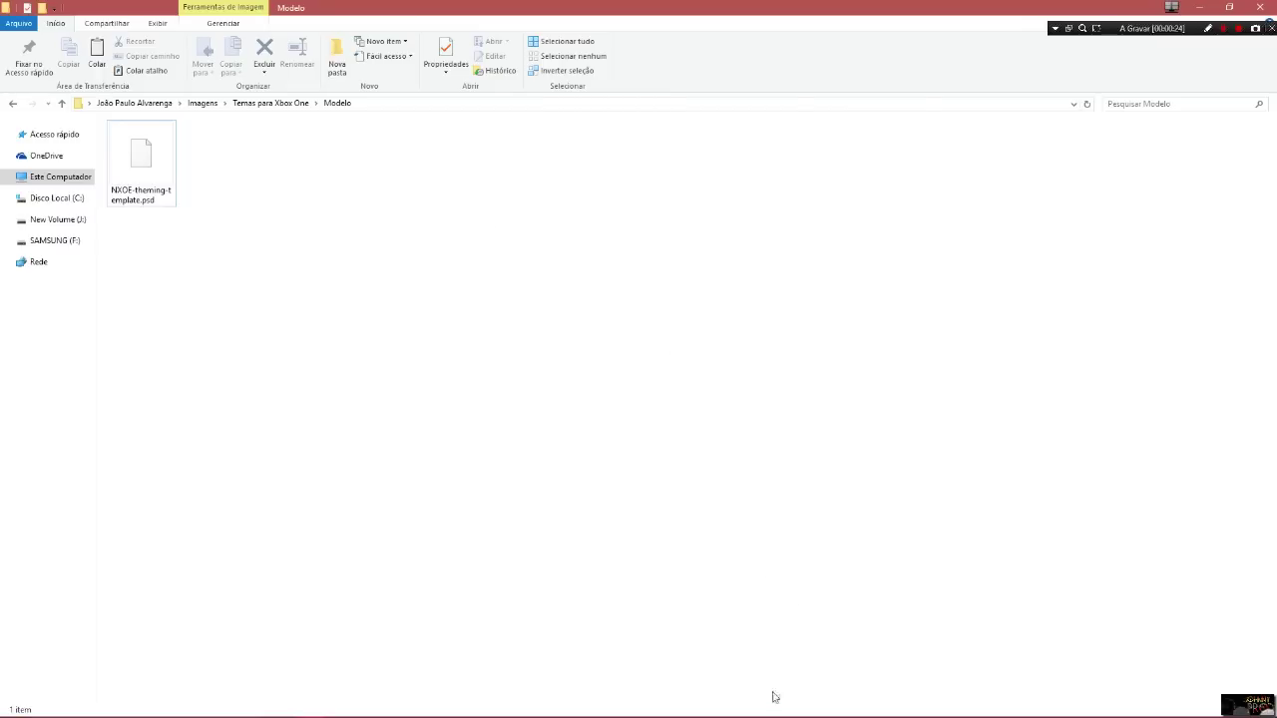
- Open NXOE-theming-template.psd in Photoshop through Arquivo > Abrir
mouse_move(770, 708)
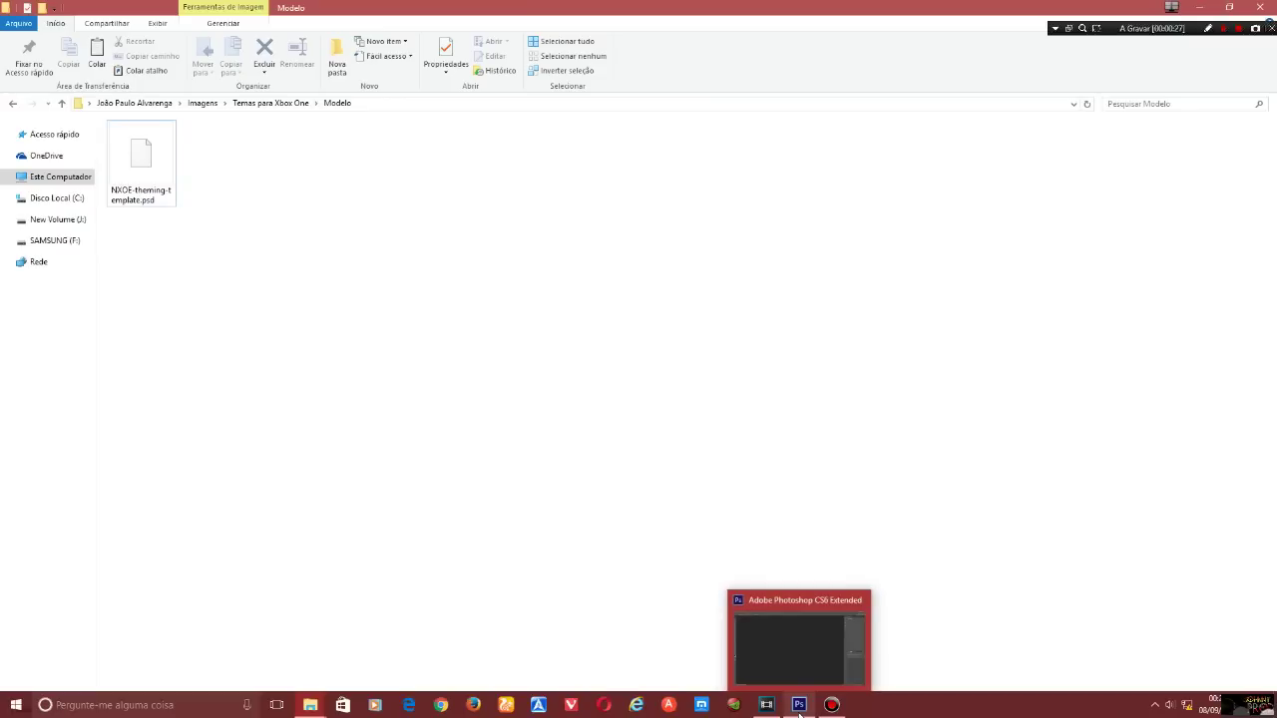
click(795, 660)
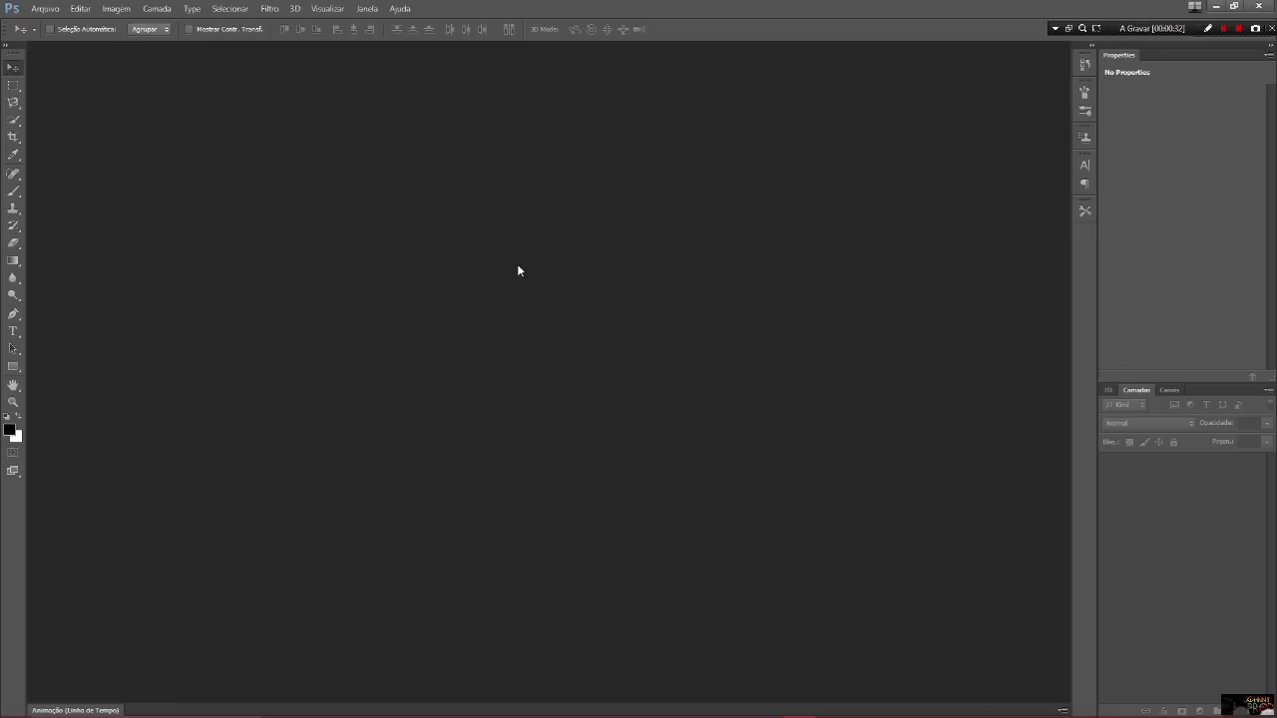
click(50, 9)
click(58, 35)
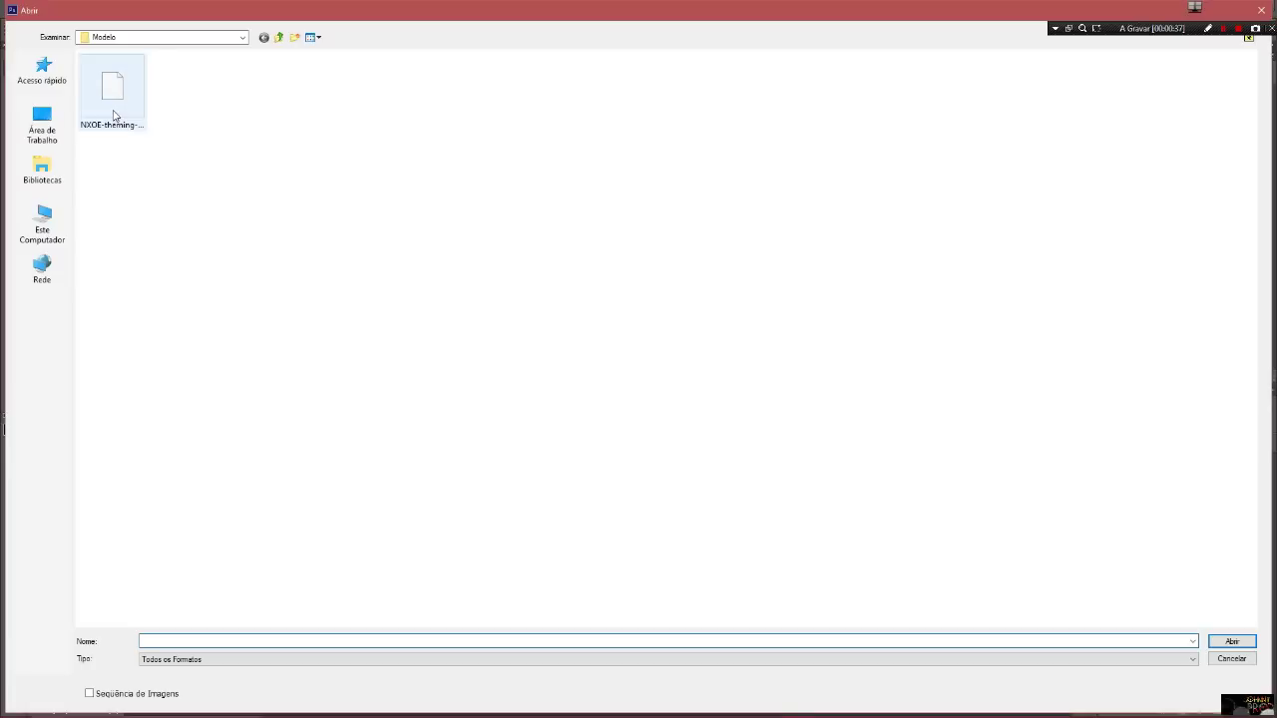
double_click(114, 116)
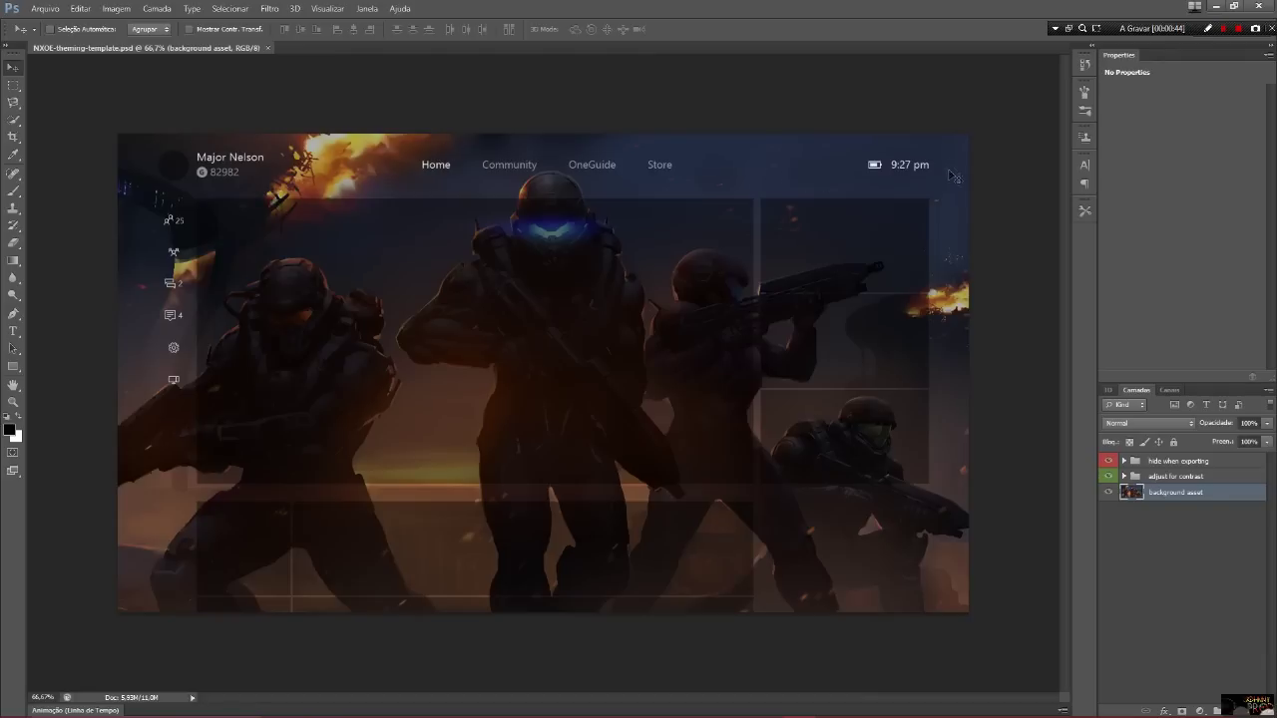
drag(973, 518, 964, 546)
click(1171, 464)
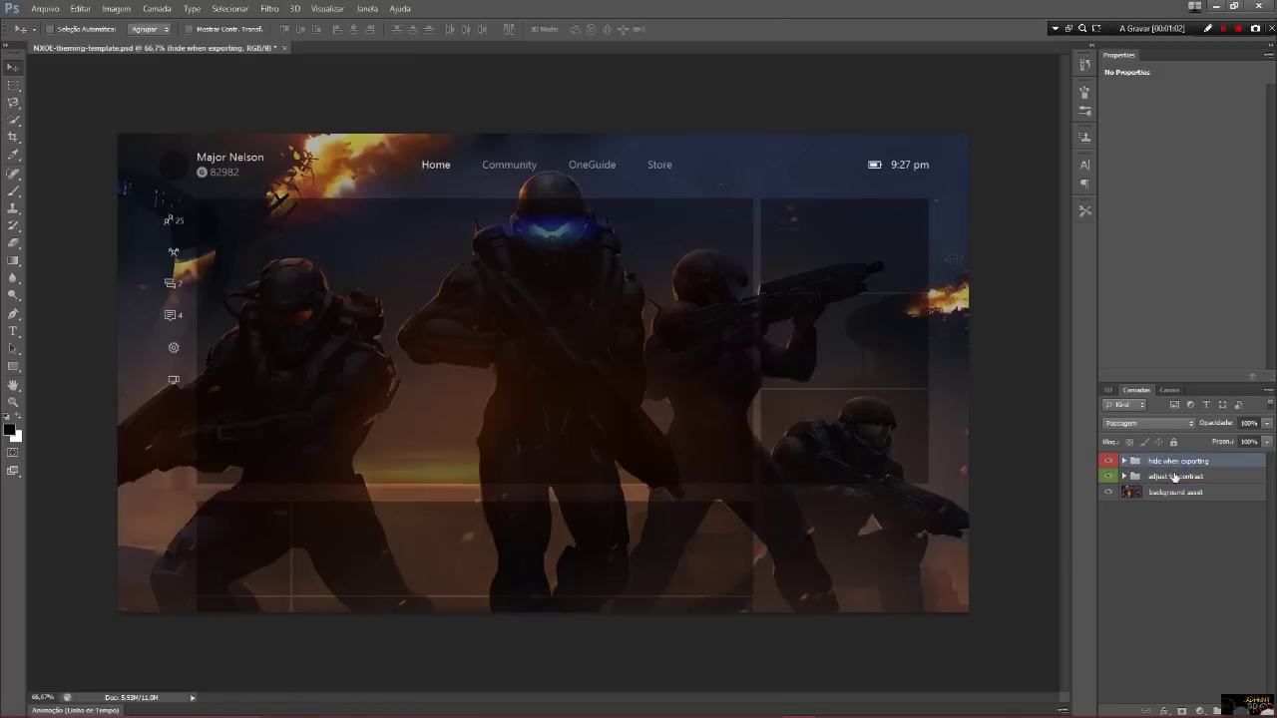
click(1111, 464)
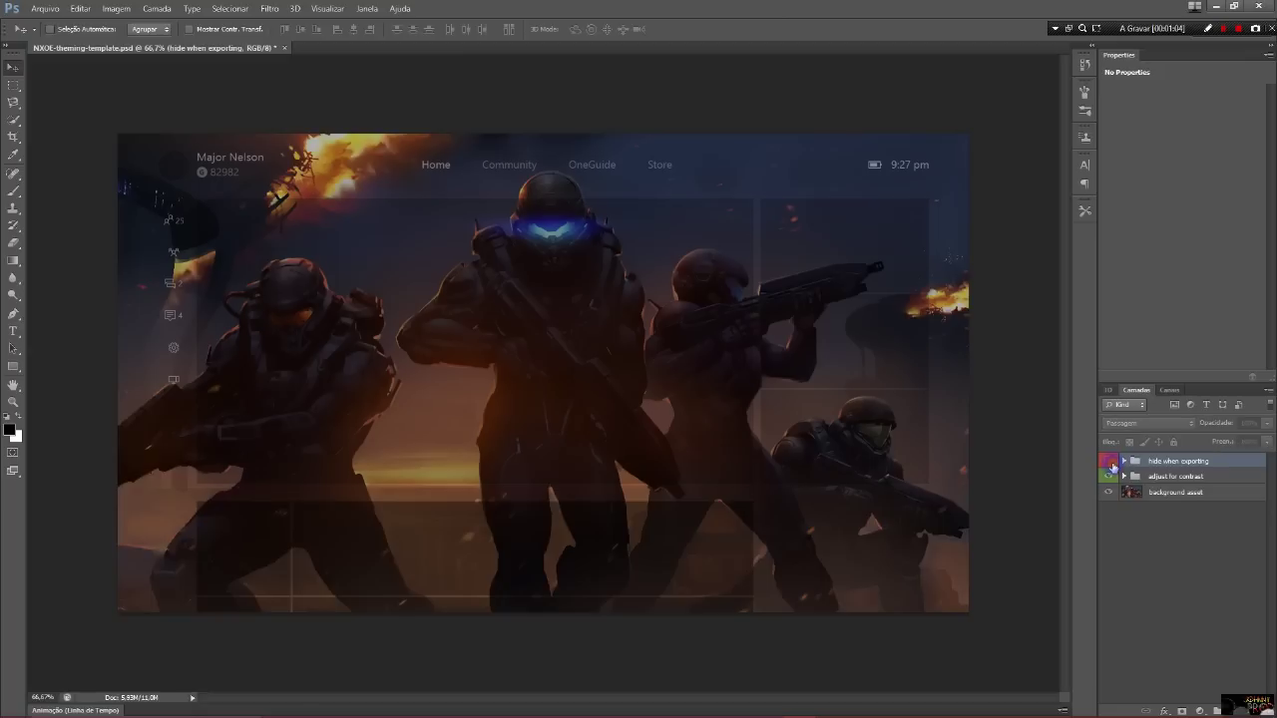
click(1110, 464)
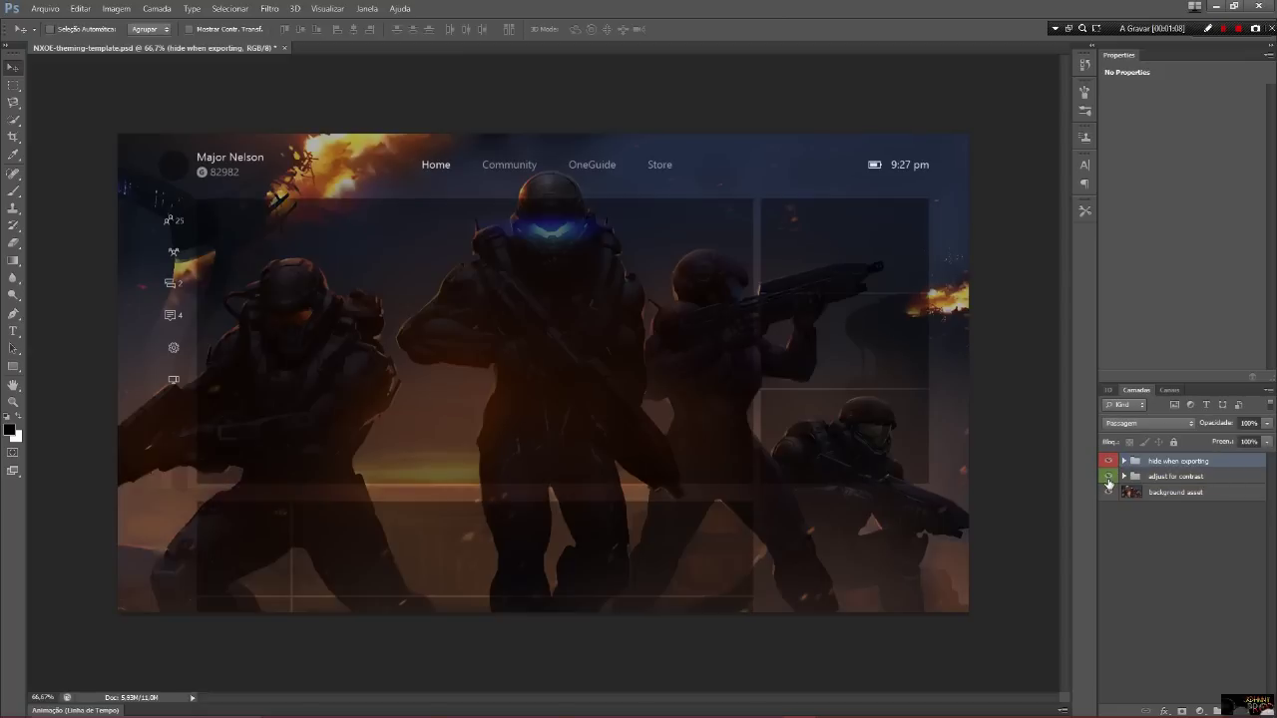
click(1108, 478)
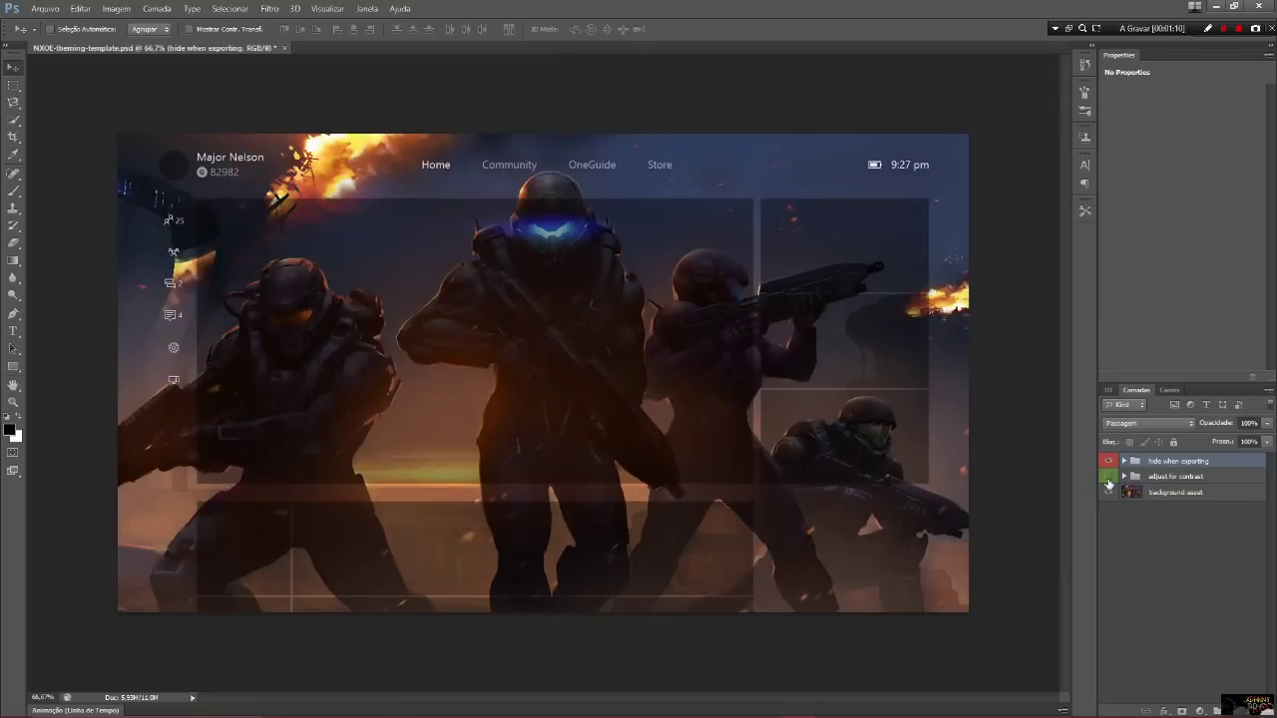
click(1109, 479)
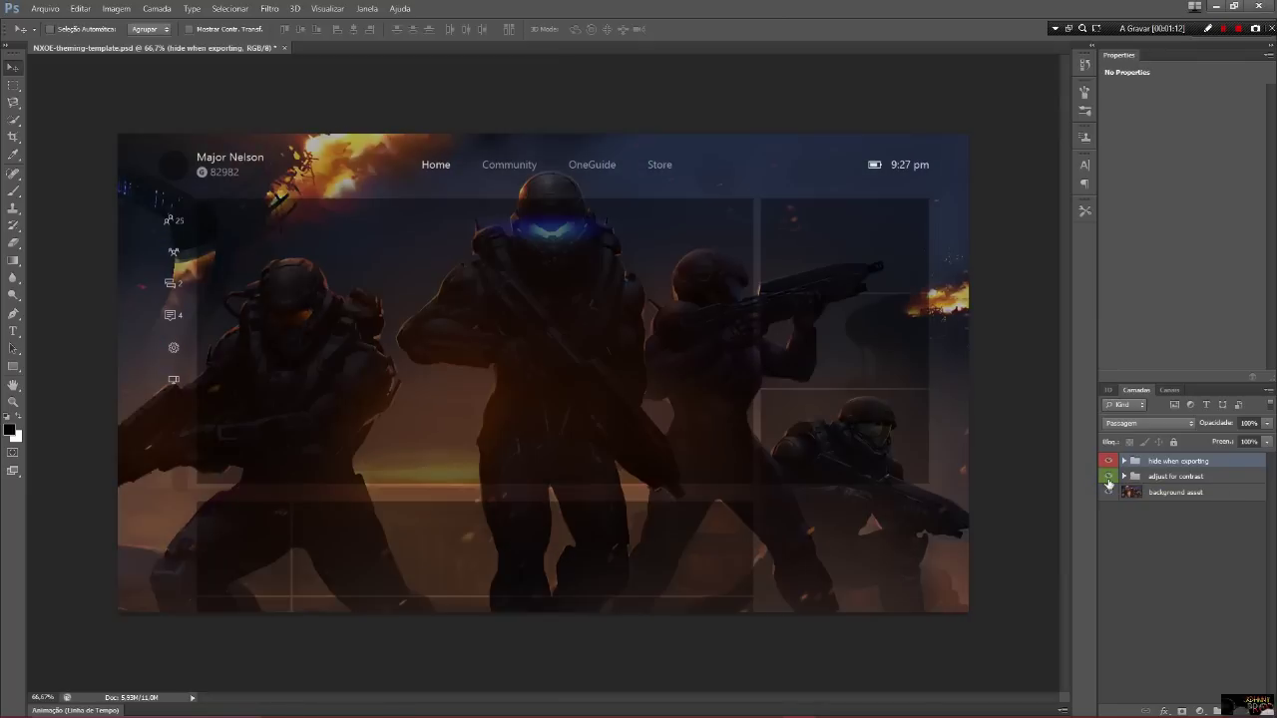
click(1108, 479)
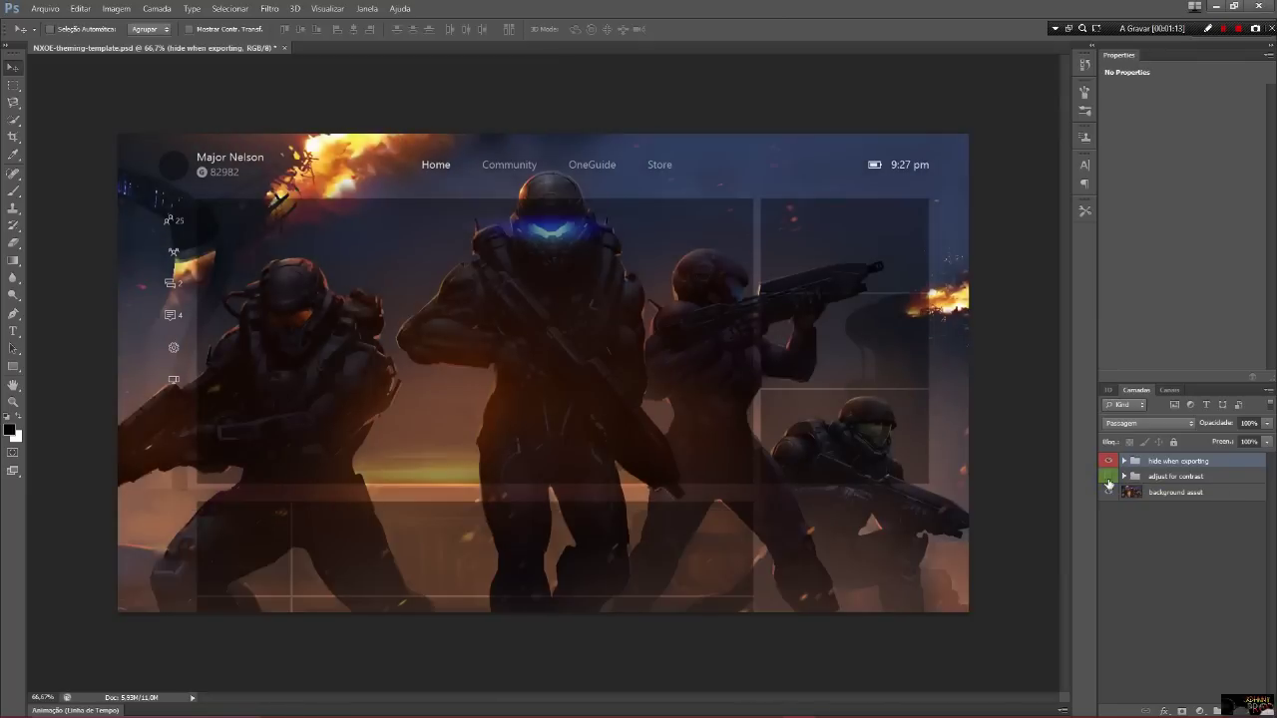
click(1108, 480)
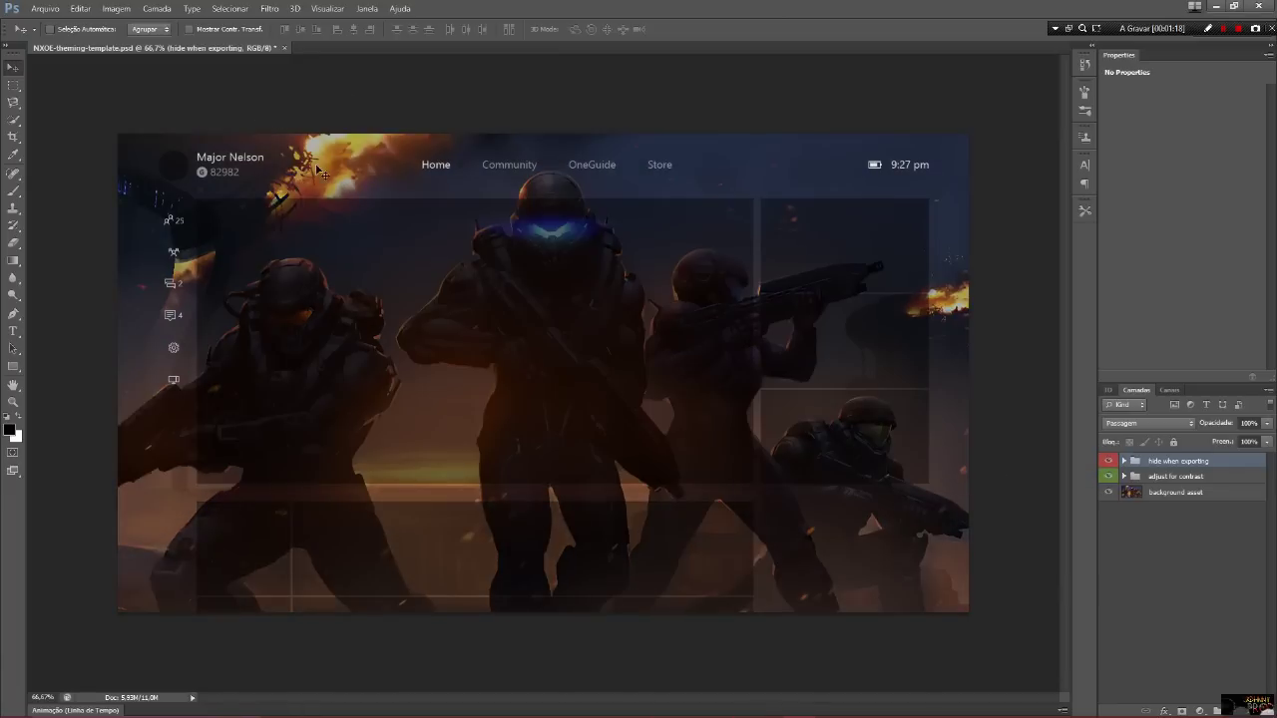
mouse_move(366, 174)
mouse_down()
mouse_move(273, 174)
mouse_move(364, 176)
mouse_up()
click(1175, 493)
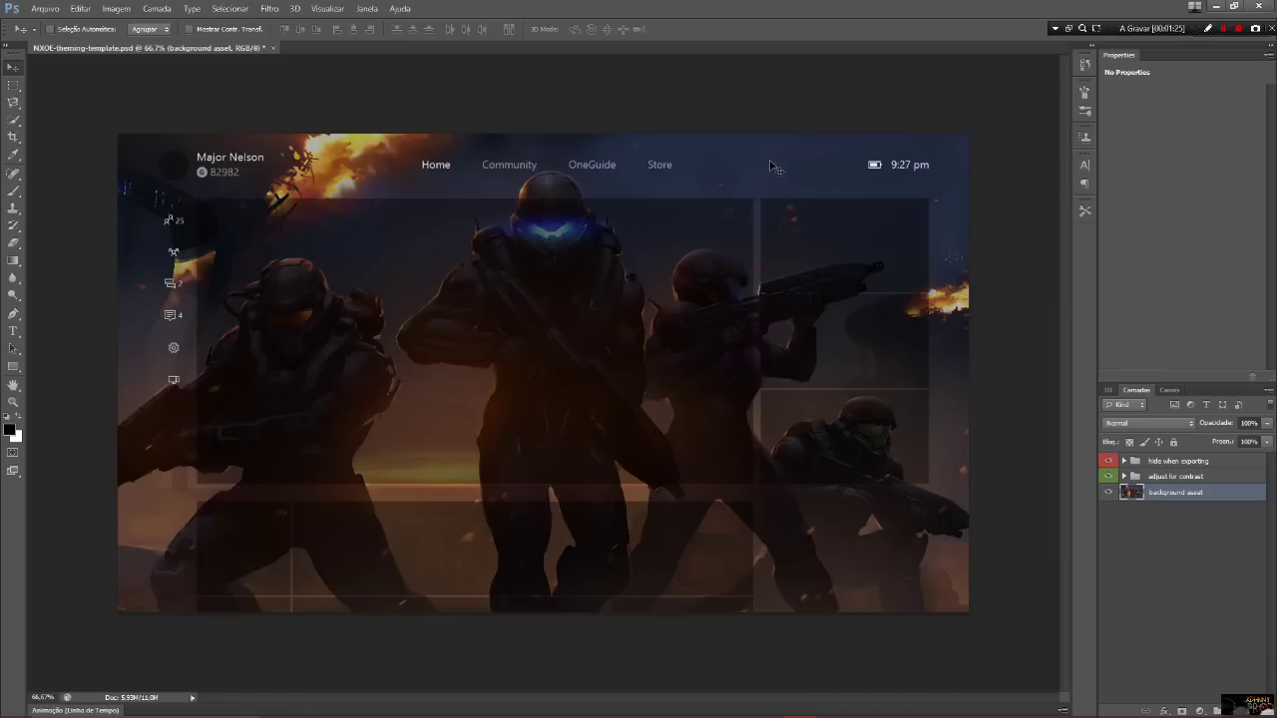
- Delete the Halo background asset layer and open a new image from the user's folder
drag(807, 166, 715, 164)
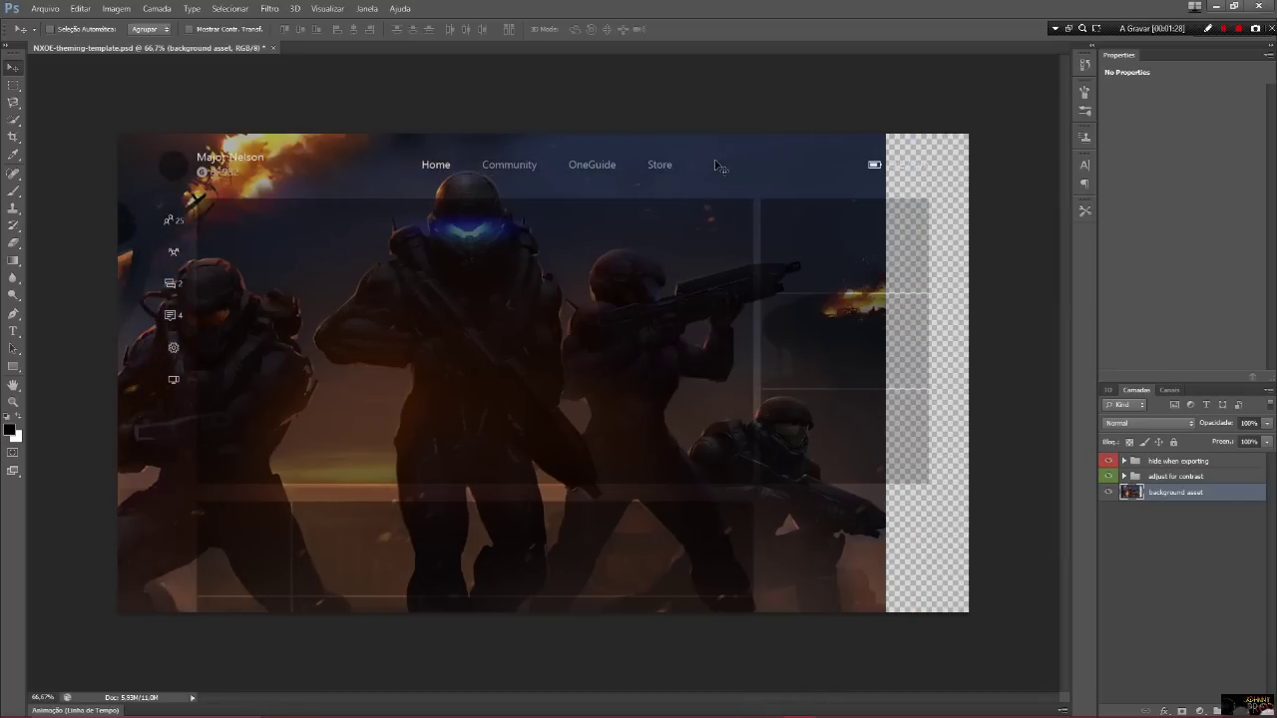
key(Delete)
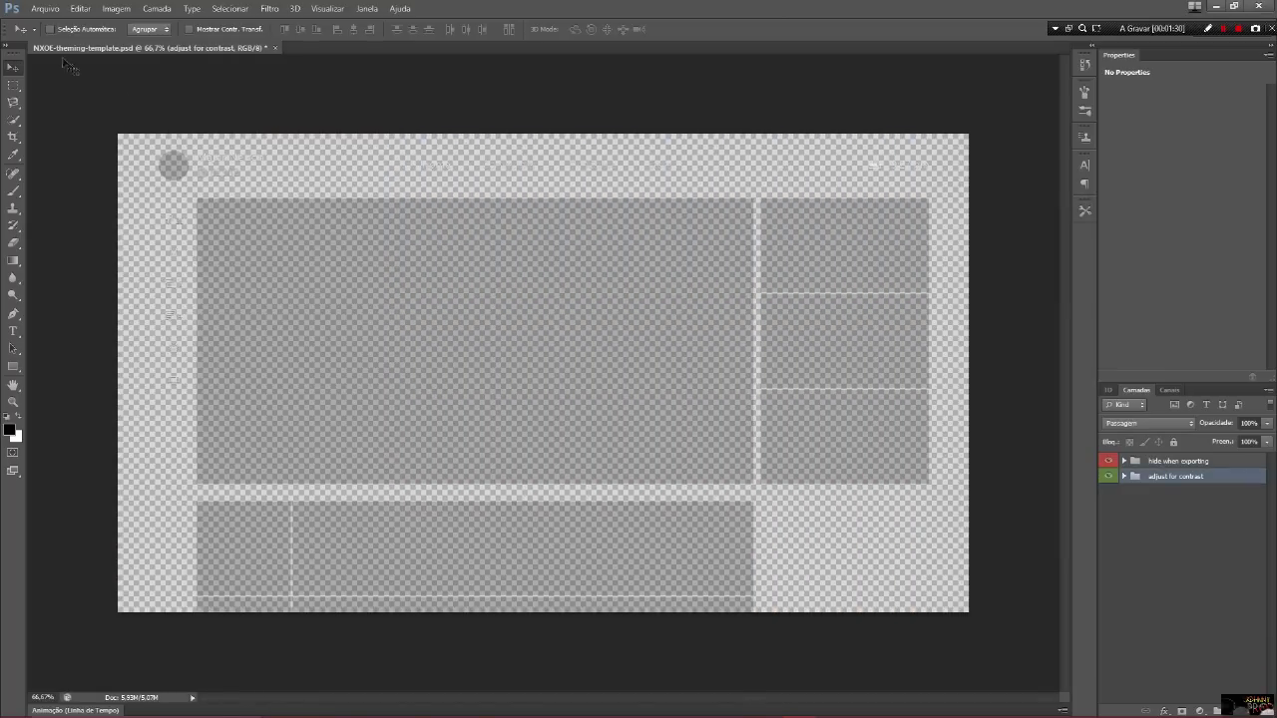
click(45, 9)
click(49, 36)
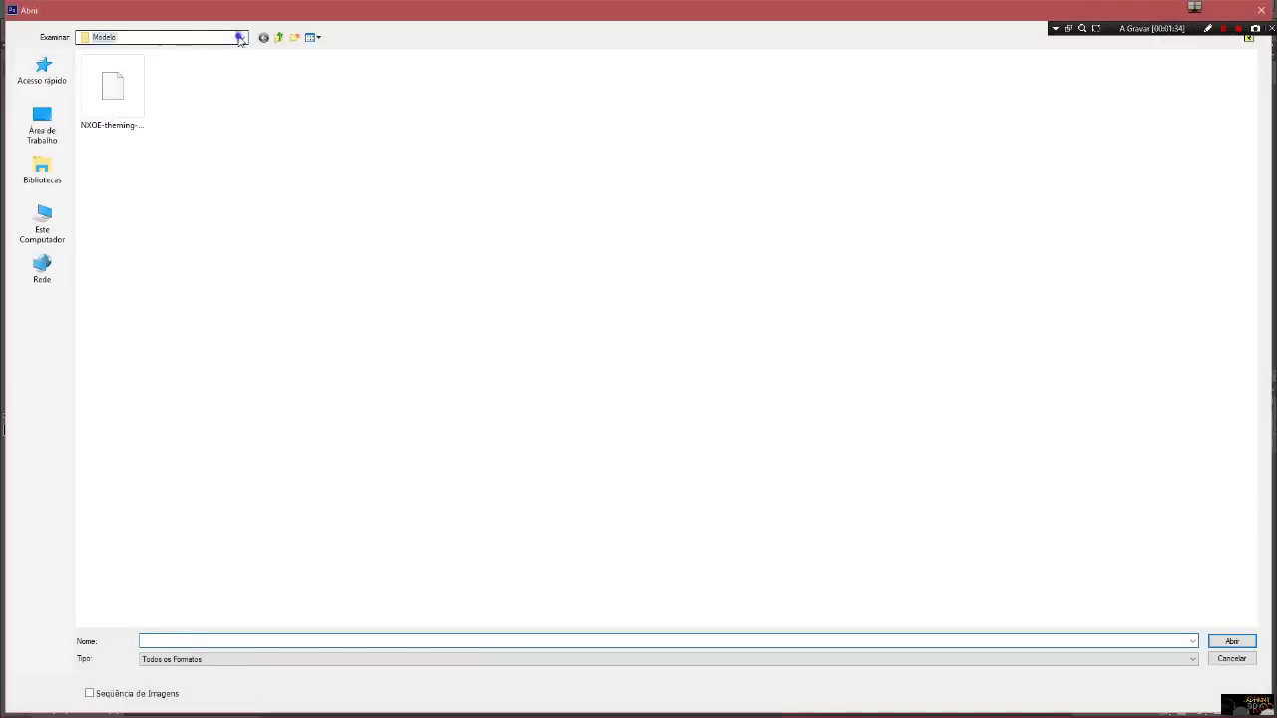
click(241, 38)
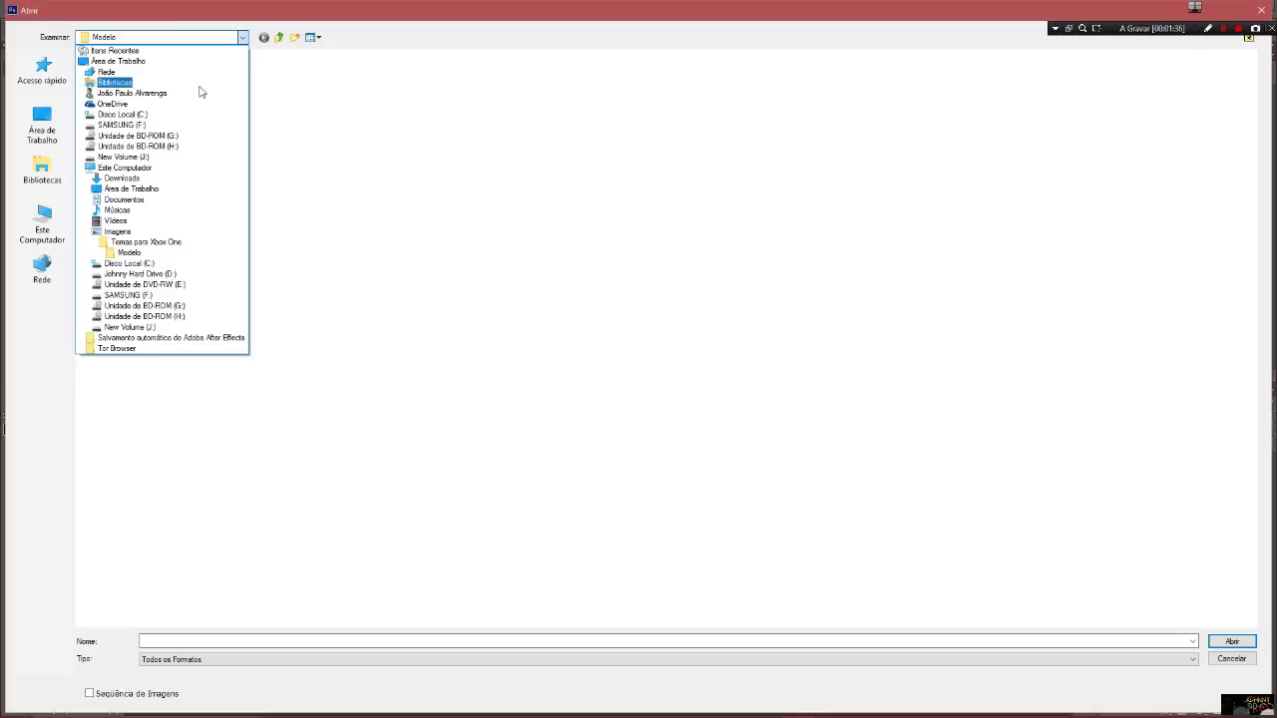
click(196, 96)
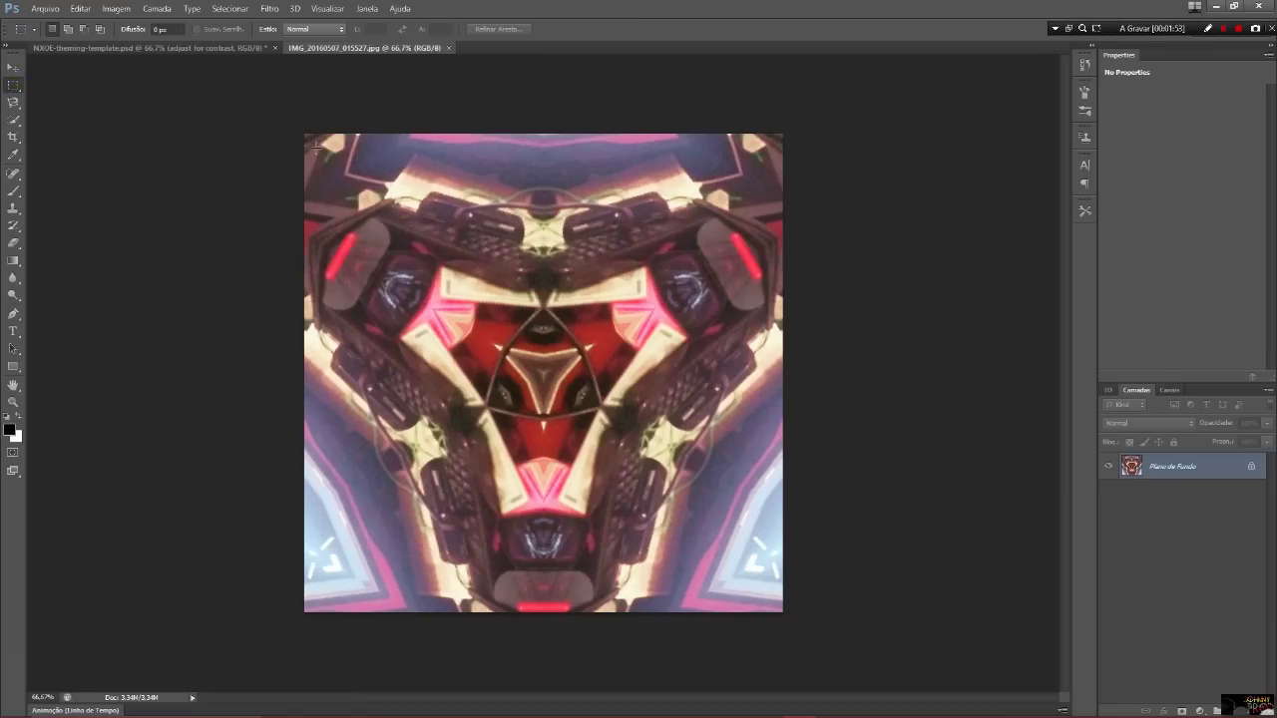
- Select the whole opened image and move it into the template
drag(299, 130, 843, 596)
click(13, 67)
drag(547, 285, 407, 311)
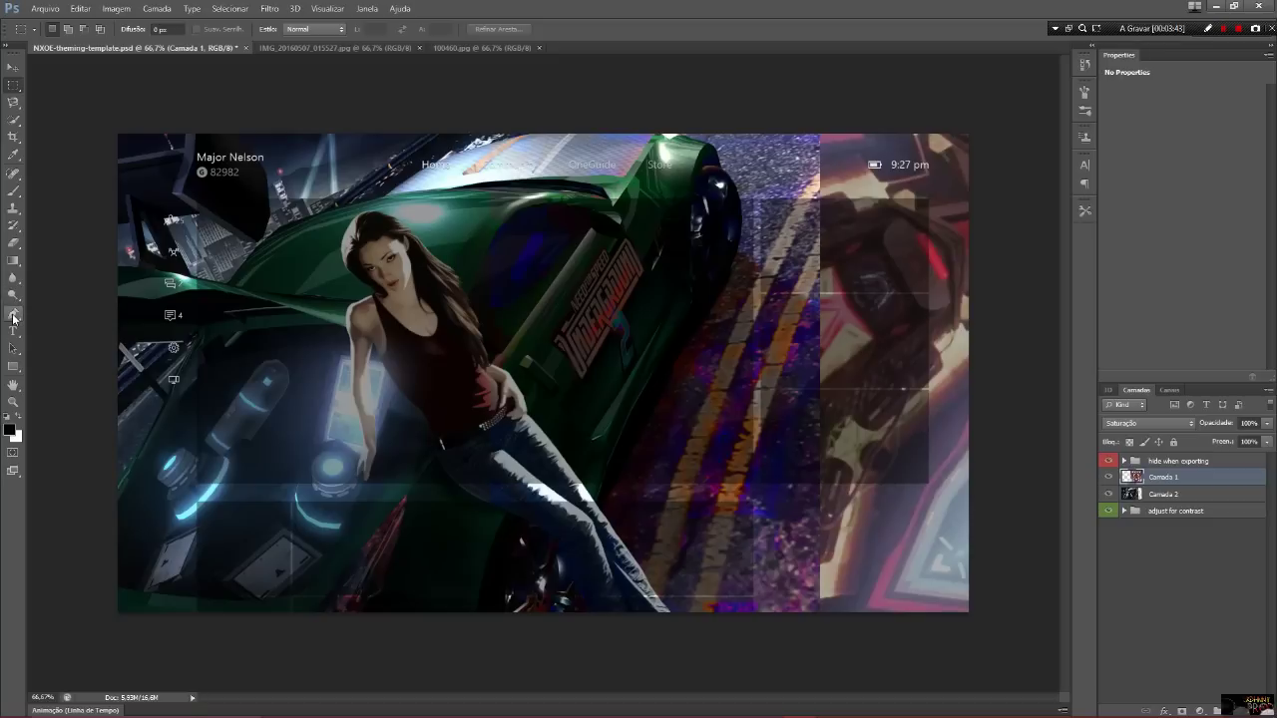
click(13, 316)
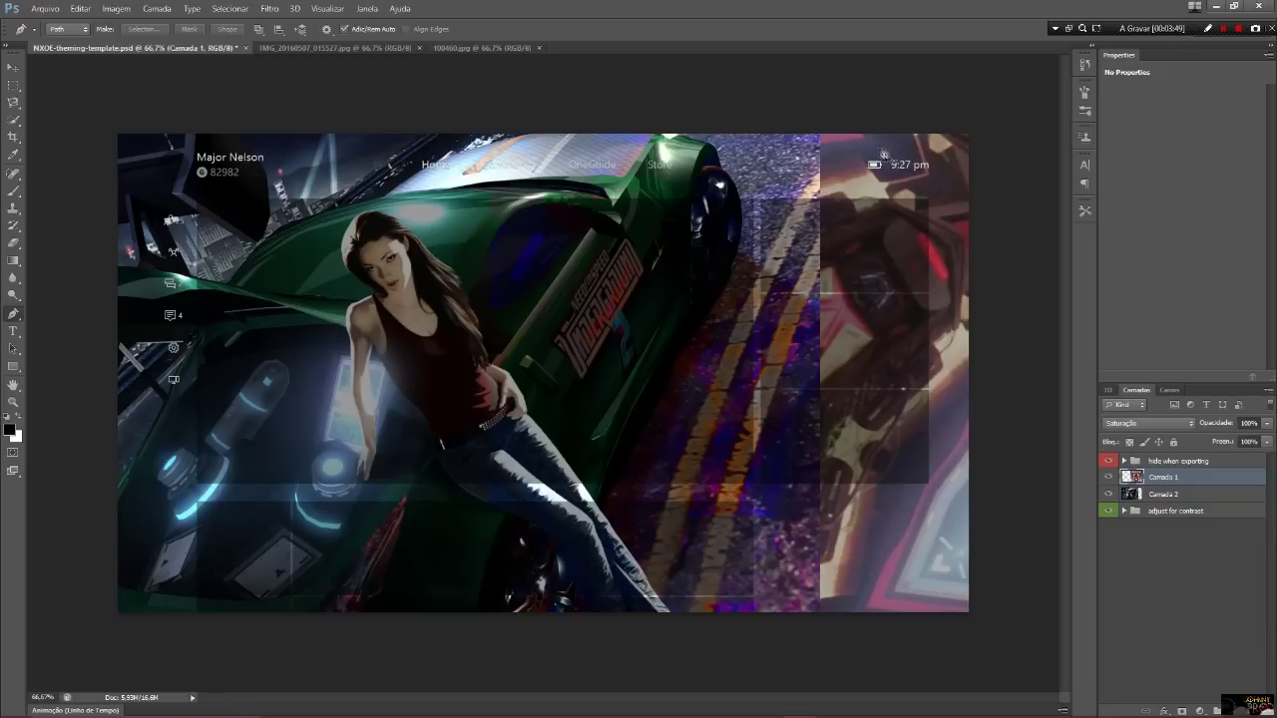
- Draw a closed narrow rectangular path around the left sidebar icons
click(146, 202)
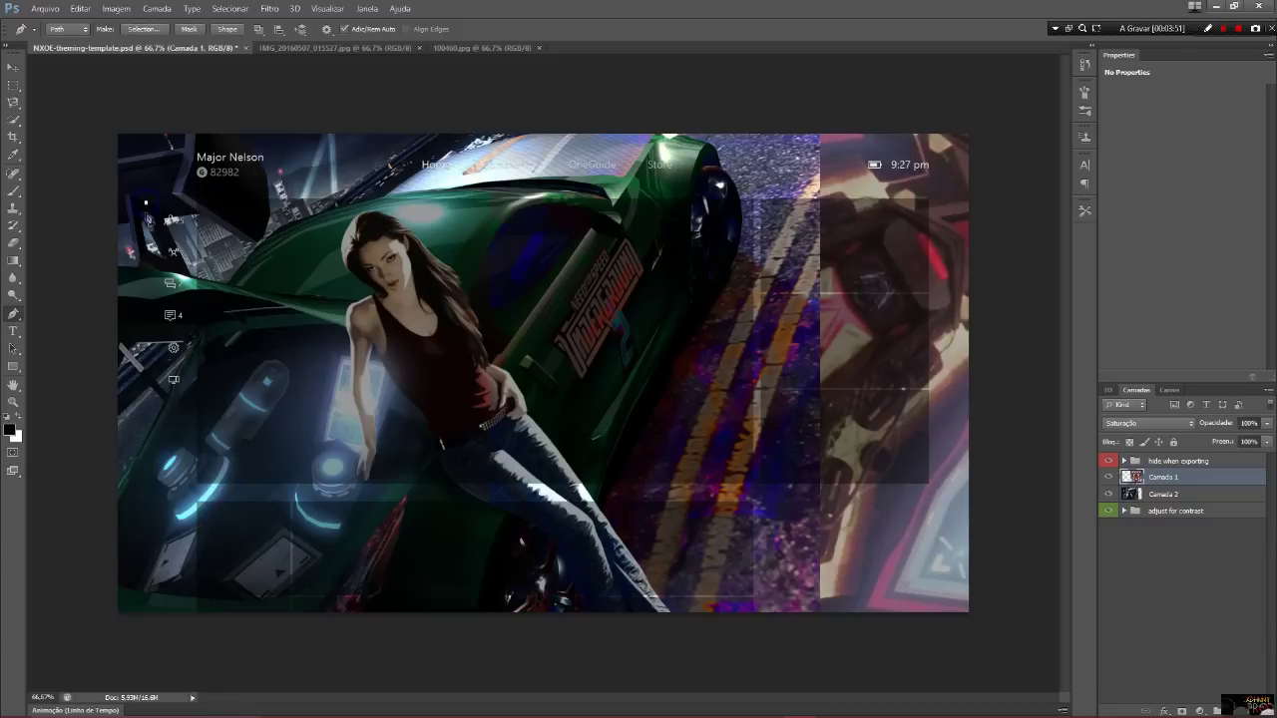
click(145, 409)
click(190, 409)
click(189, 204)
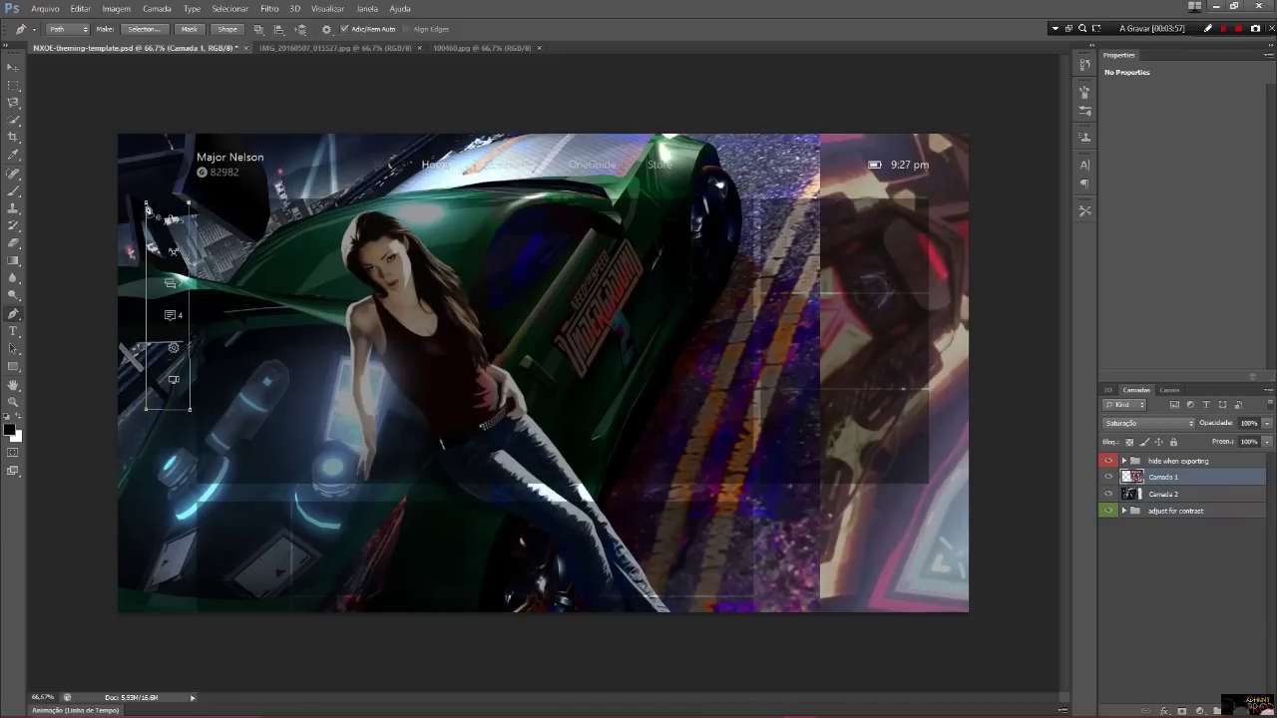
click(145, 203)
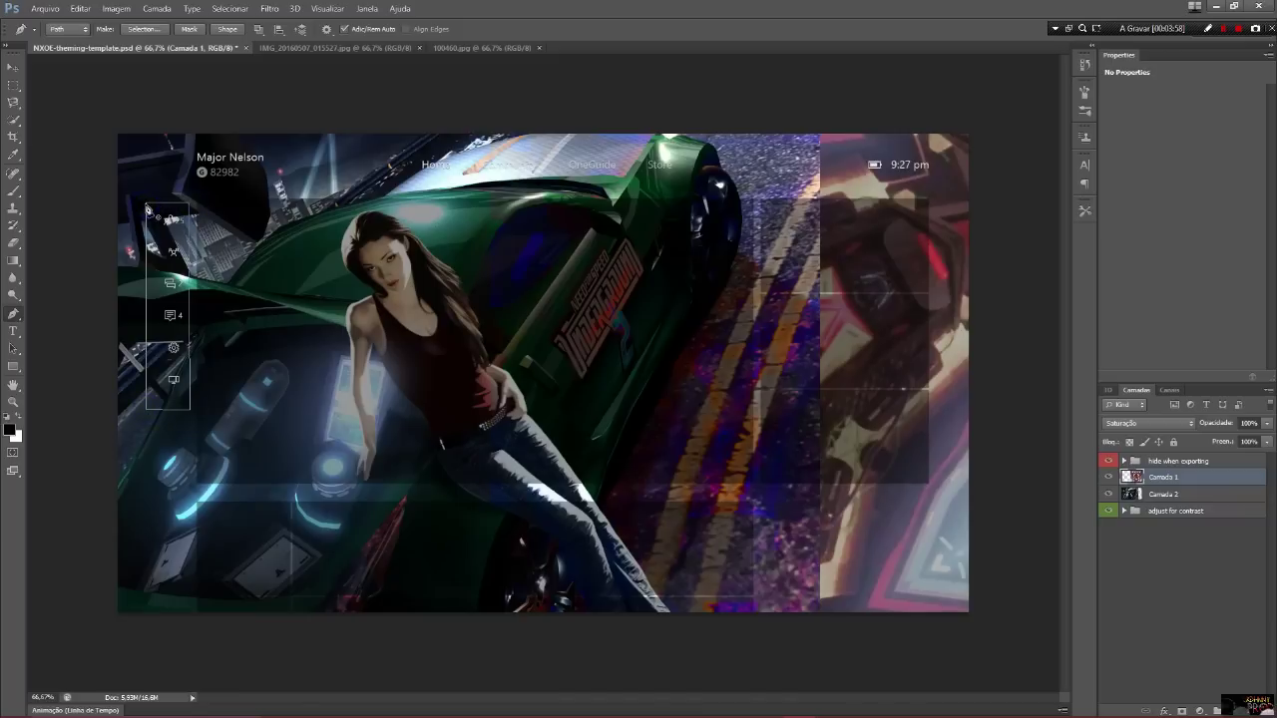
- Set the Brush tool to a soft round tip and bring up the foreground colour chooser
click(15, 190)
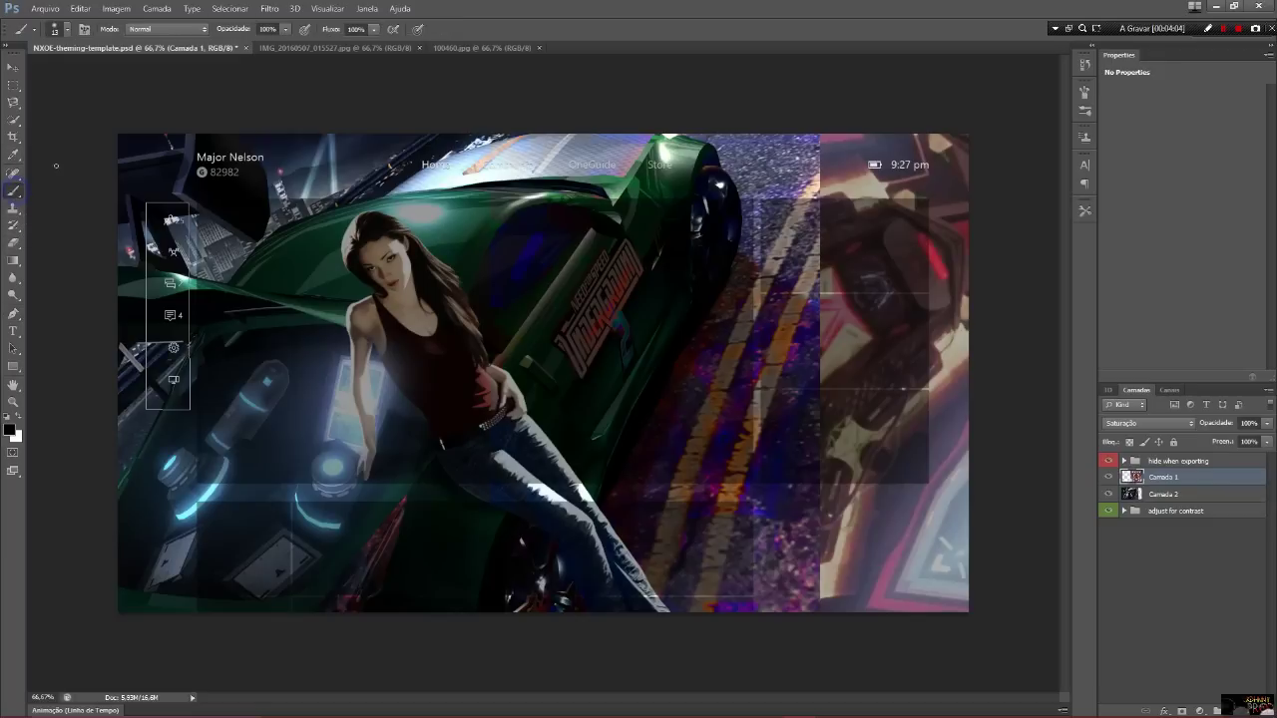
click(66, 29)
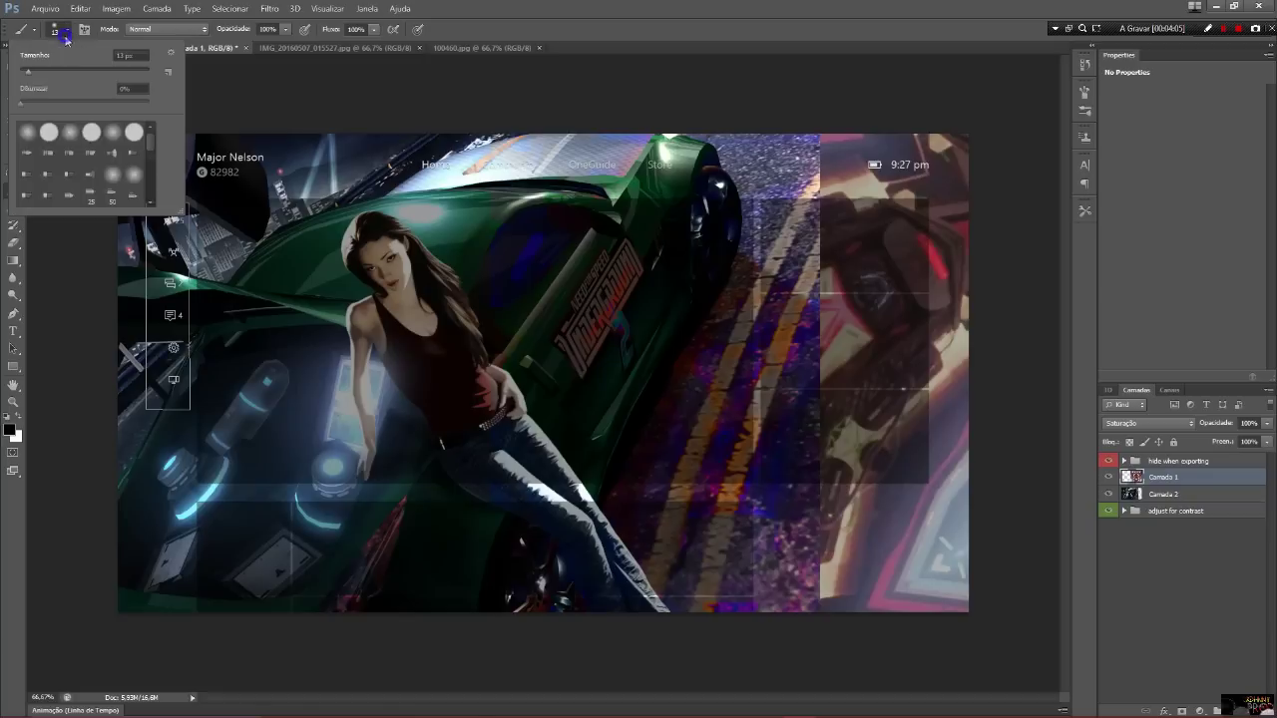
click(70, 134)
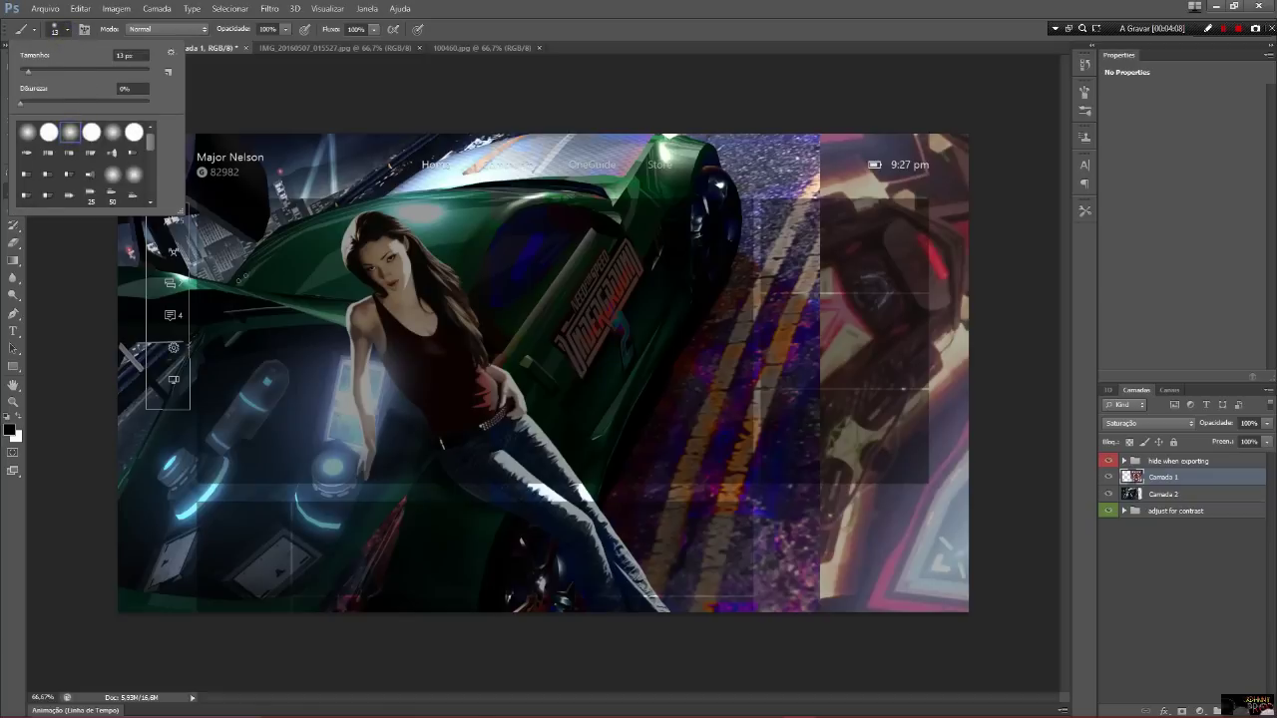
key(Return)
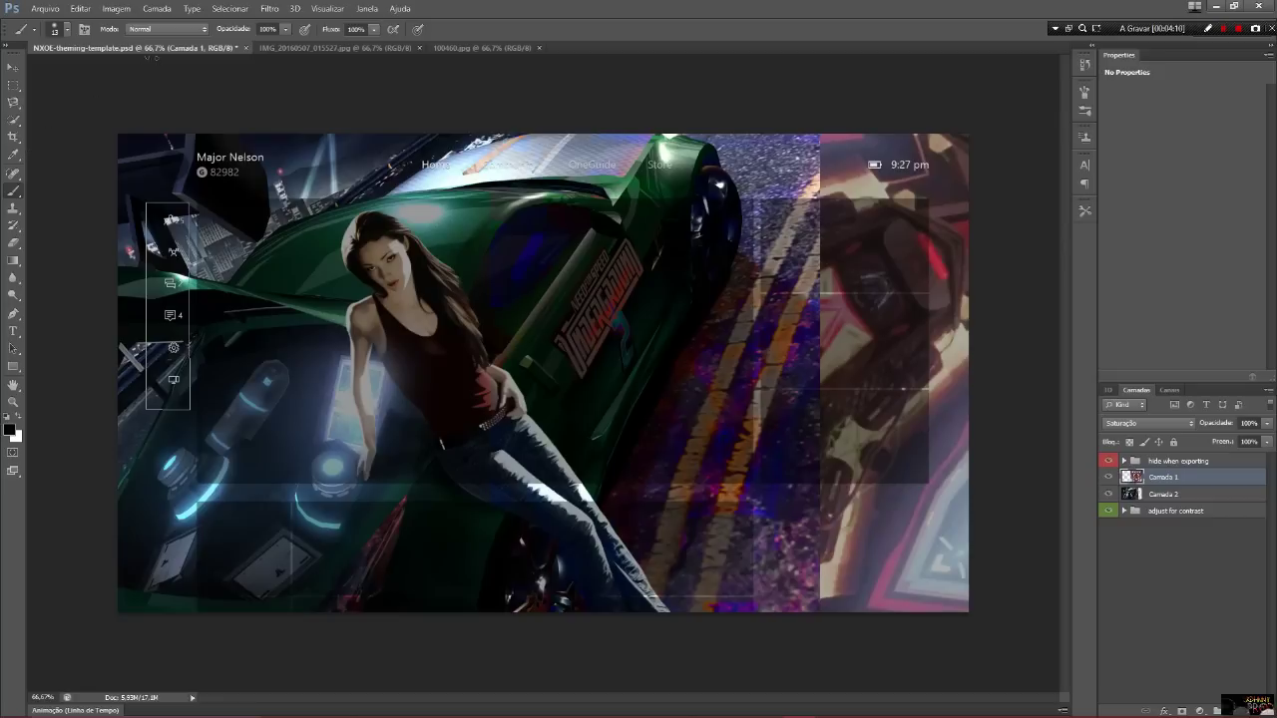
key(i)
click(11, 431)
- Set the foreground colour to red #ee0000 and select the Camada 2 layer
click(627, 199)
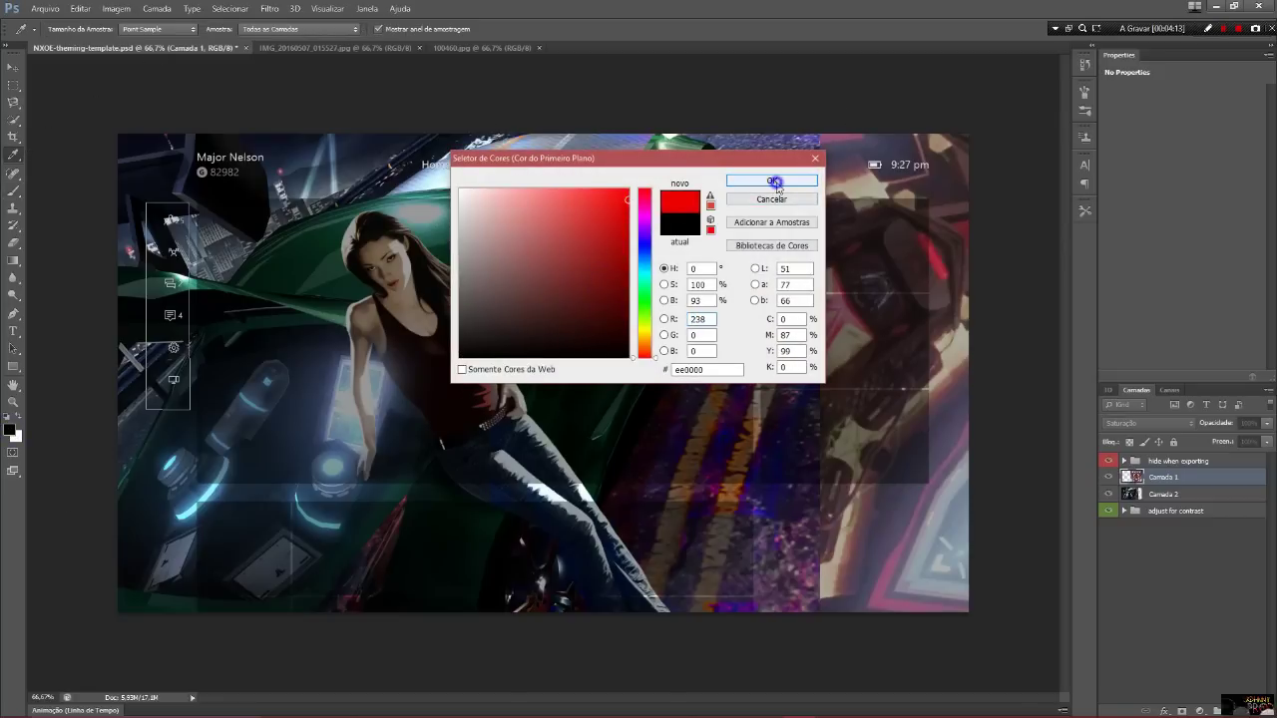
click(771, 181)
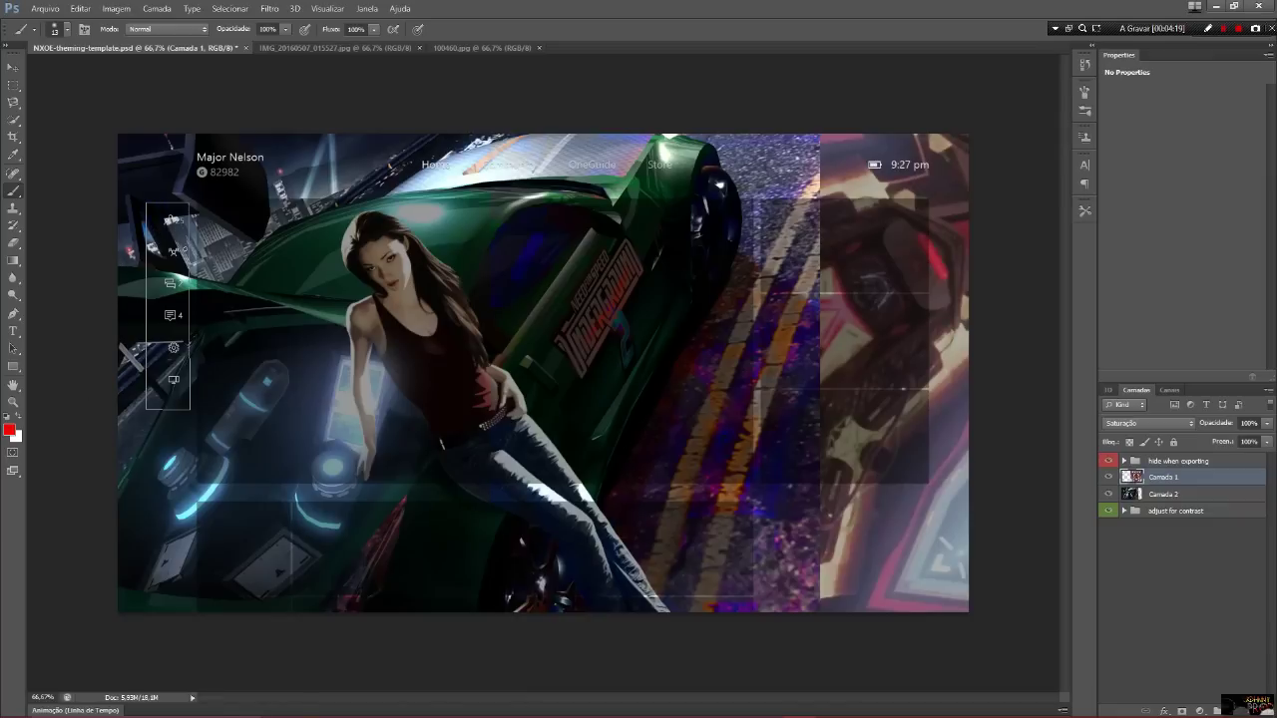
click(1186, 511)
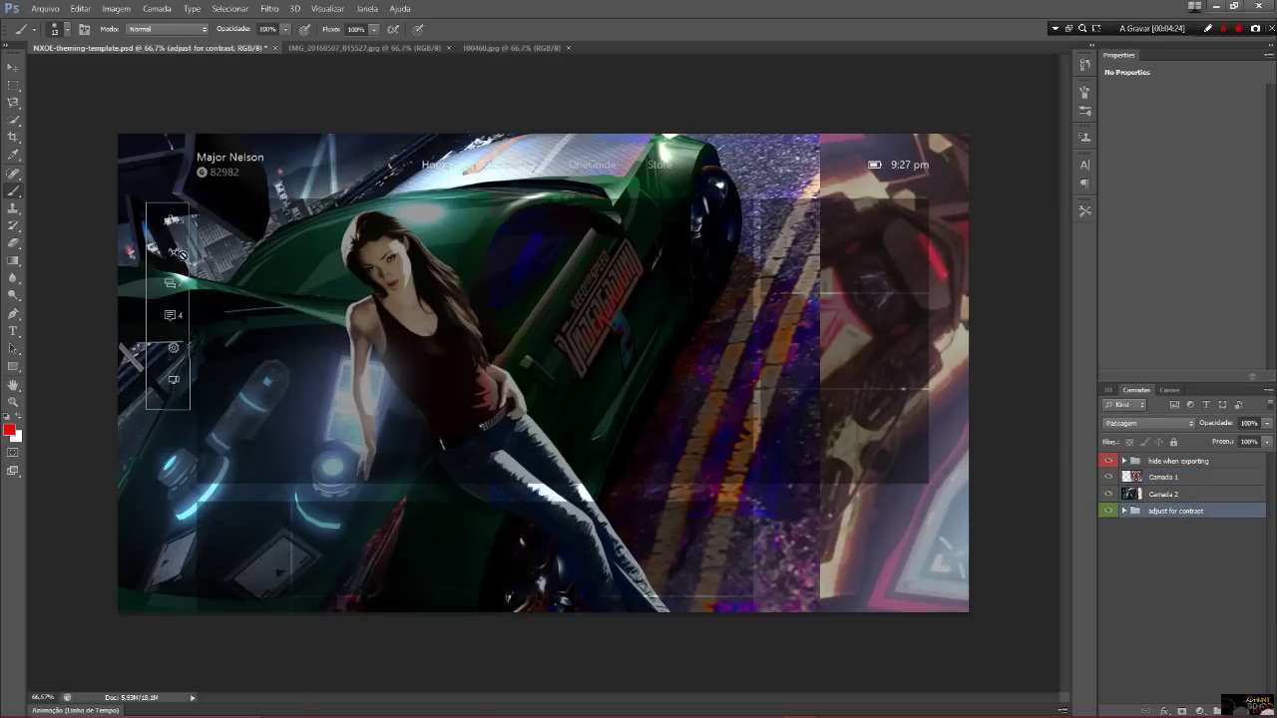
click(1183, 496)
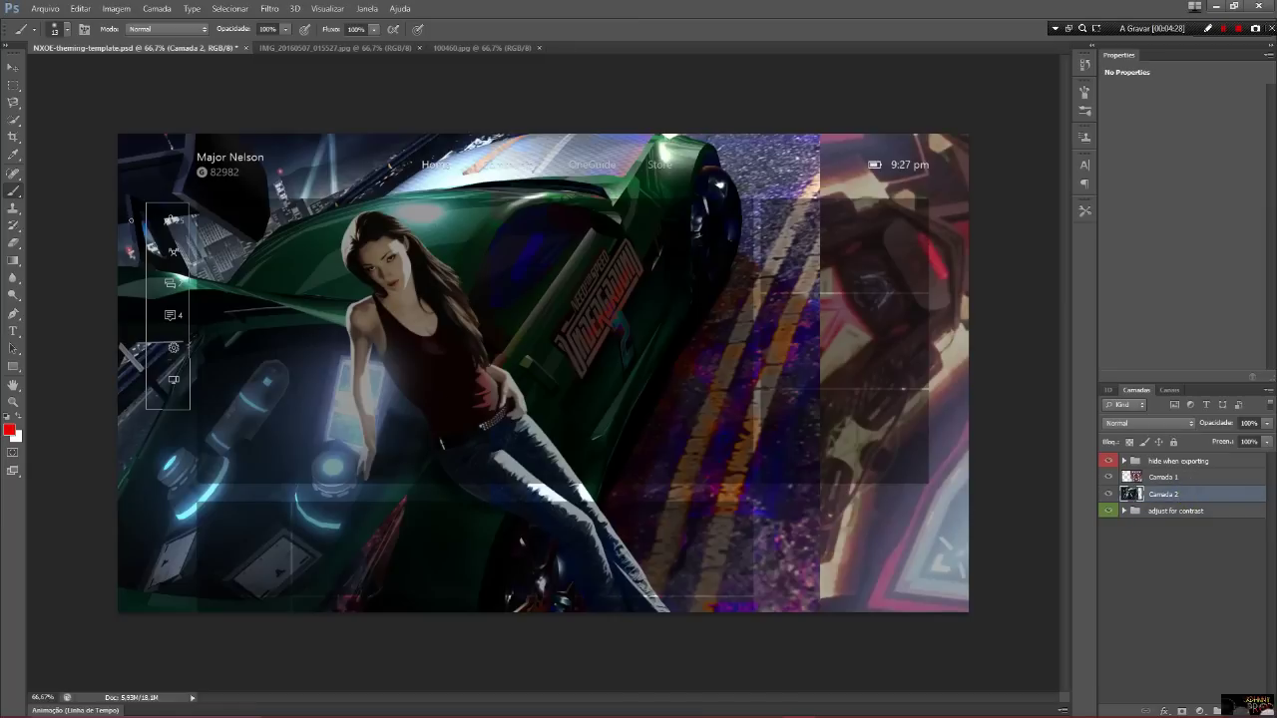
- Paint the red line along the sidebar outline, undoing the first stray scribble
mouse_move(156, 208)
mouse_down()
mouse_move(154, 294)
mouse_move(175, 221)
mouse_move(159, 389)
mouse_move(154, 275)
mouse_up()
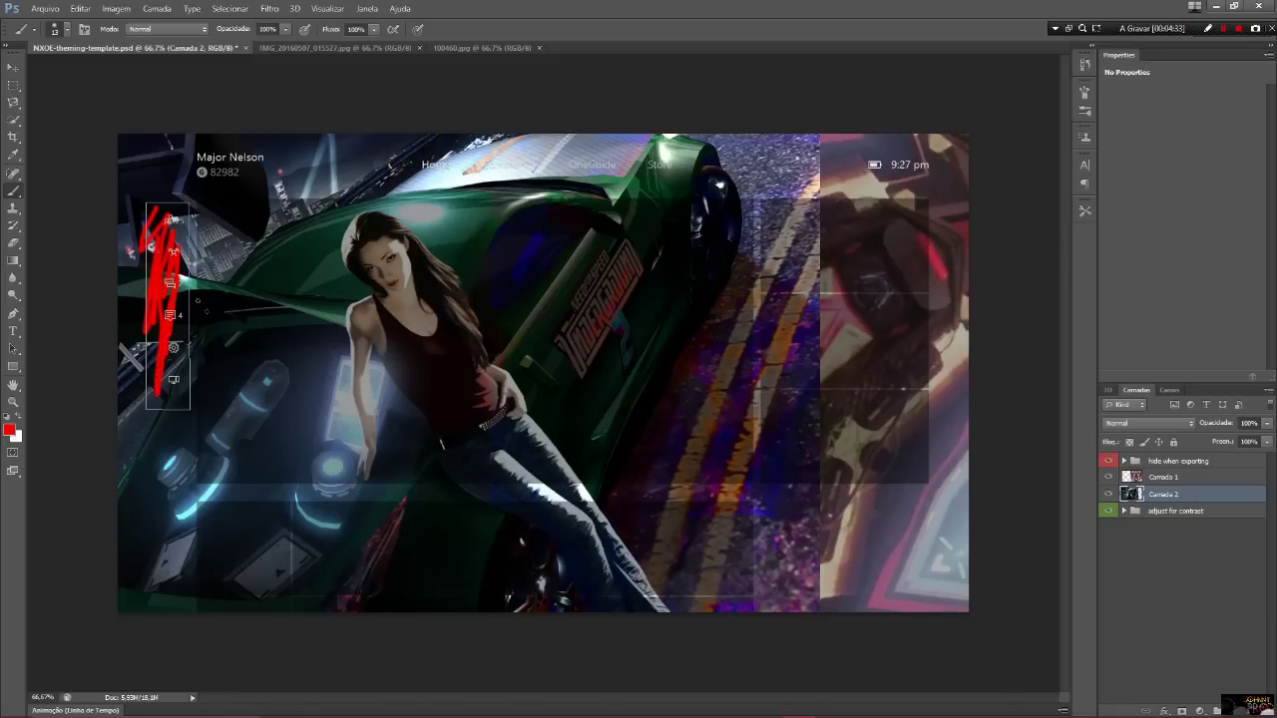
key(ctrl+z)
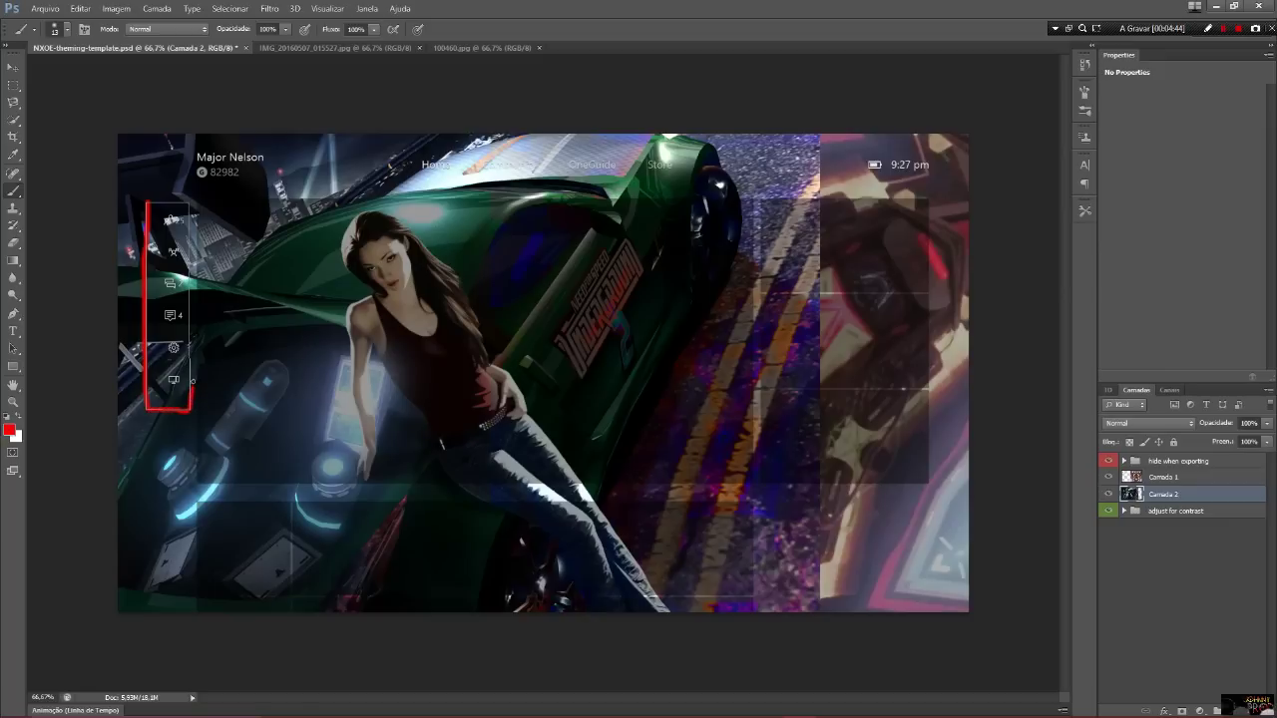
drag(189, 331, 189, 298)
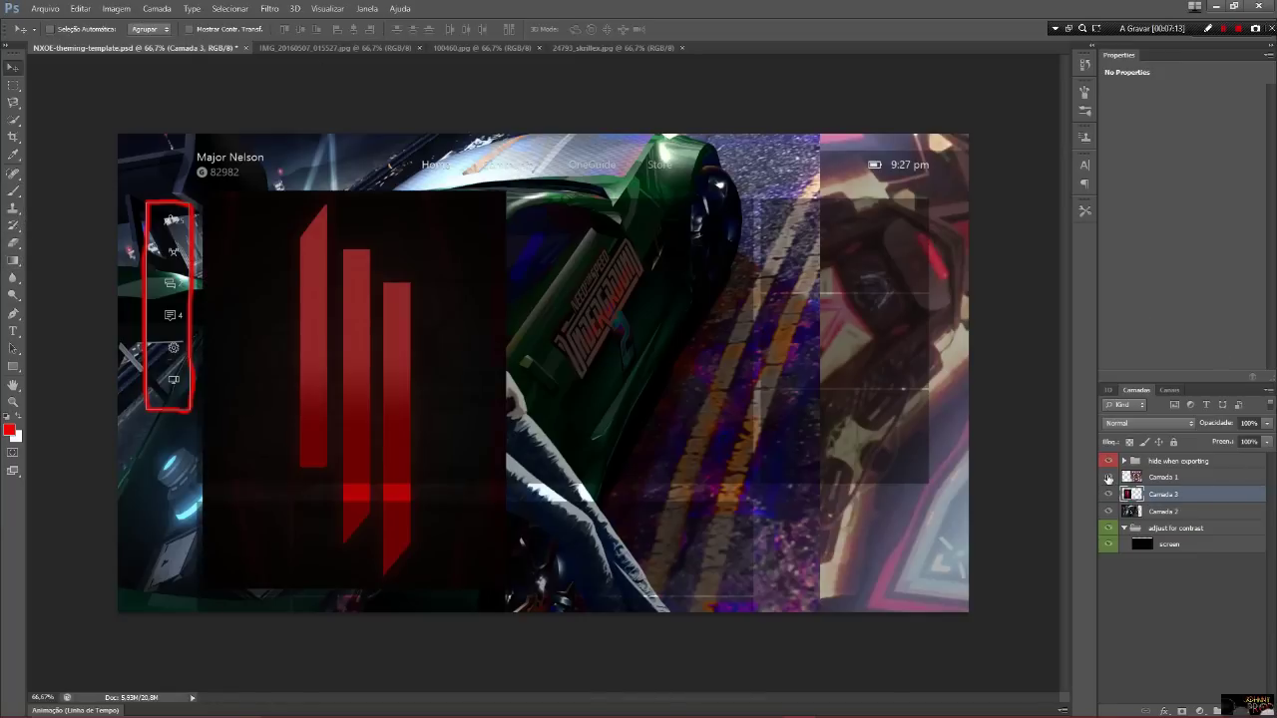
- Hide the Xbox overlay group and start Salvar como, first picking PNG format
click(1107, 463)
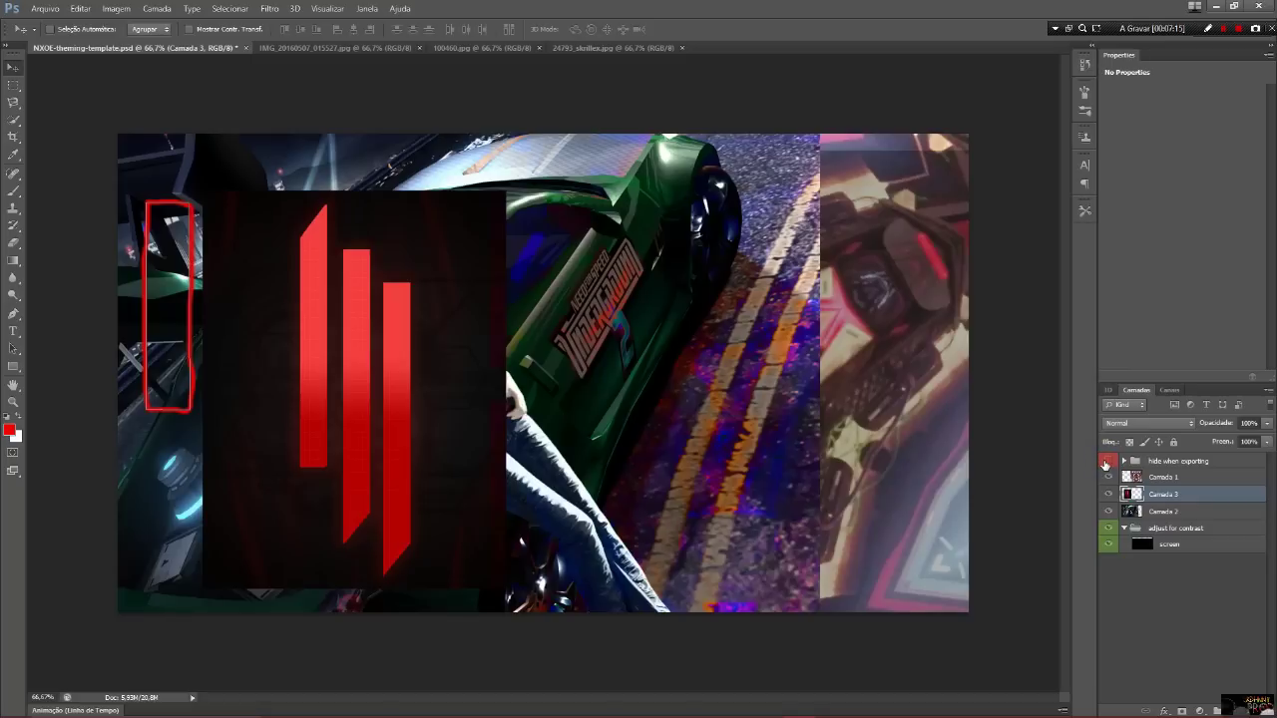
click(45, 8)
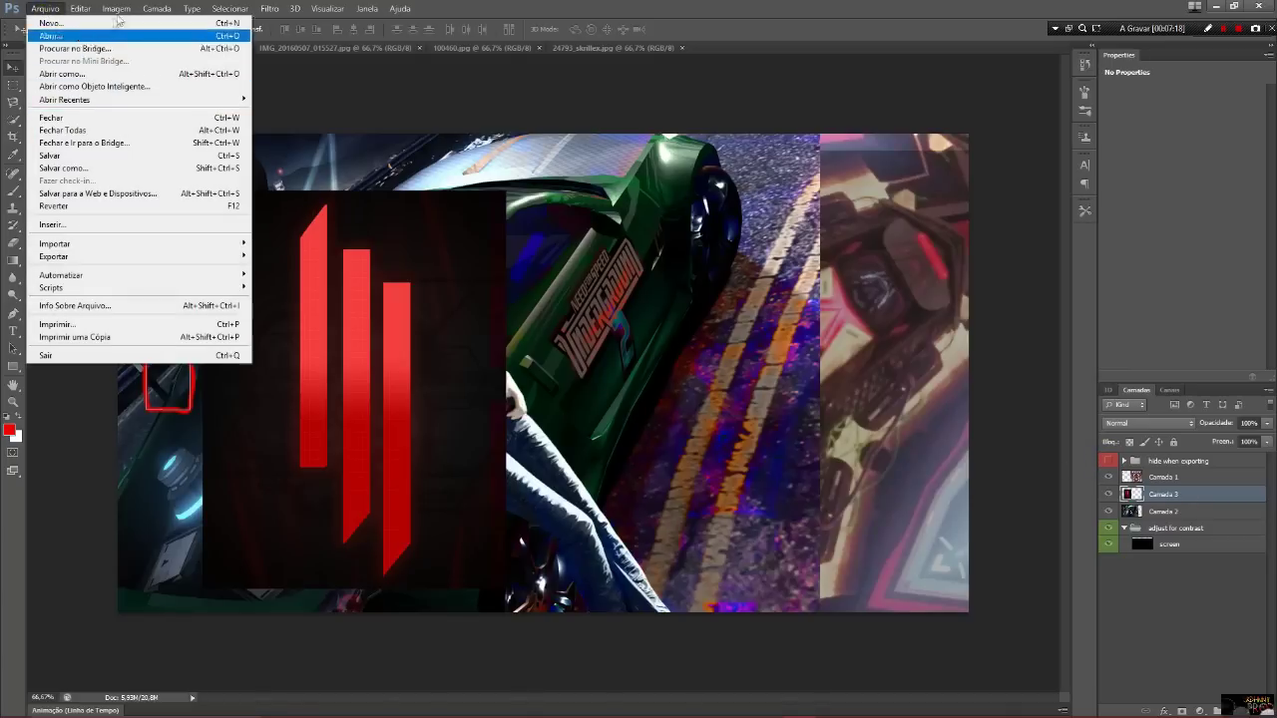
click(174, 169)
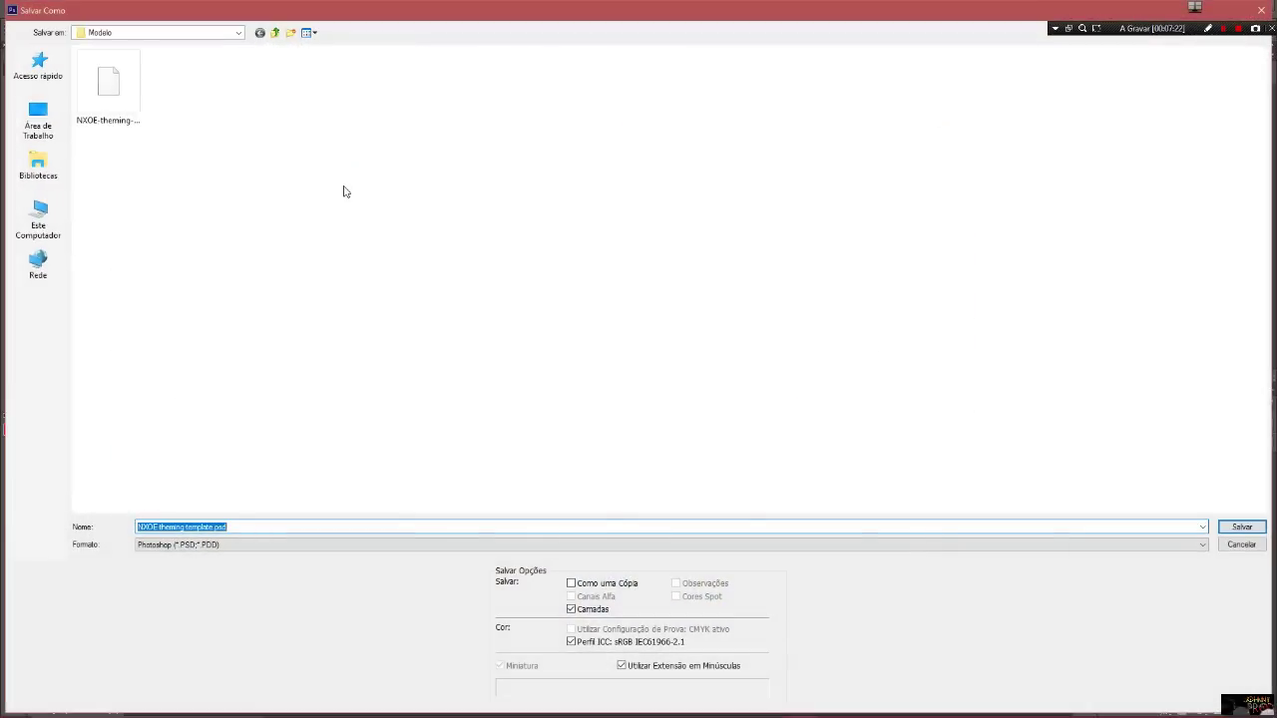
click(211, 546)
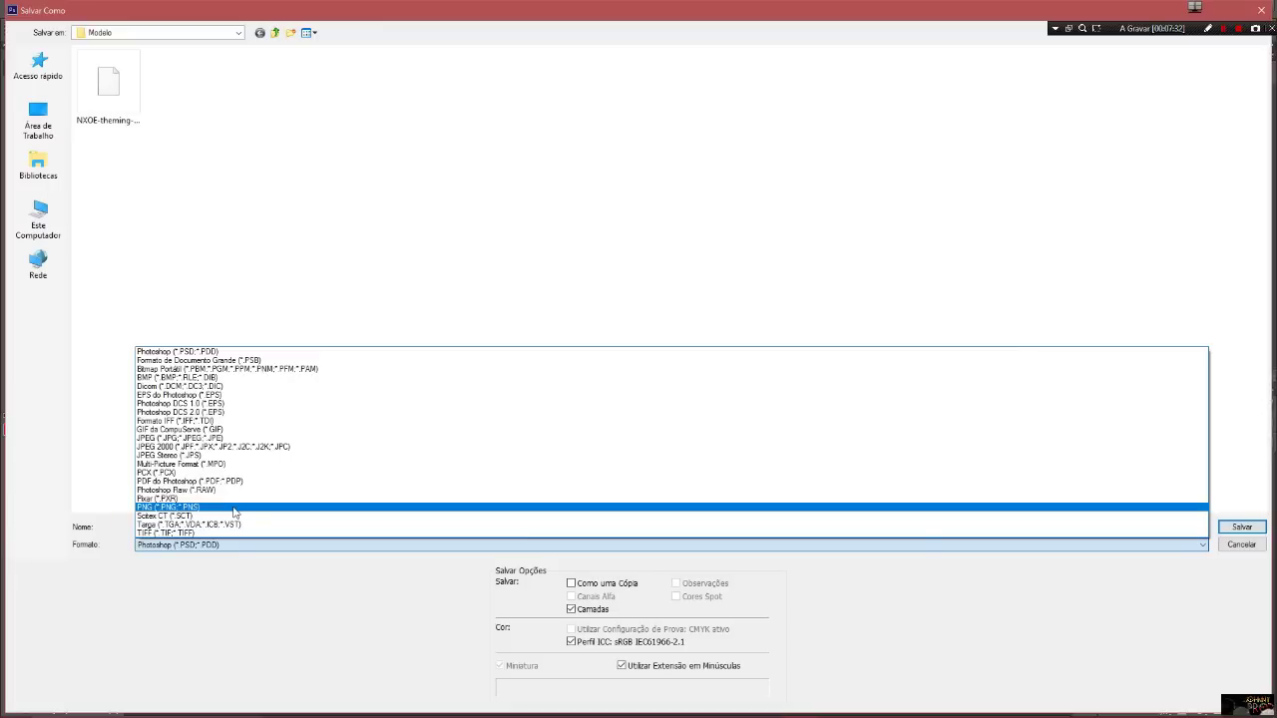
click(234, 509)
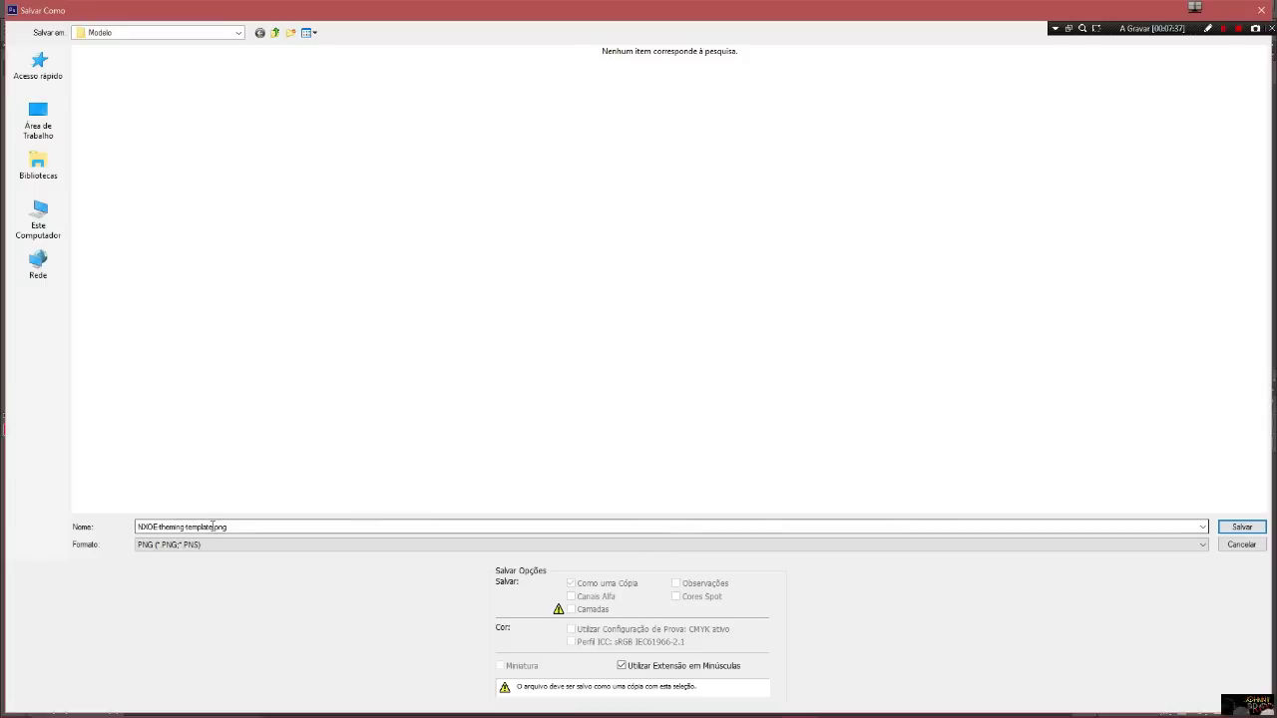
- Switch the format to JPEG and rename the file to 'your name'
double_click(209, 526)
click(213, 525)
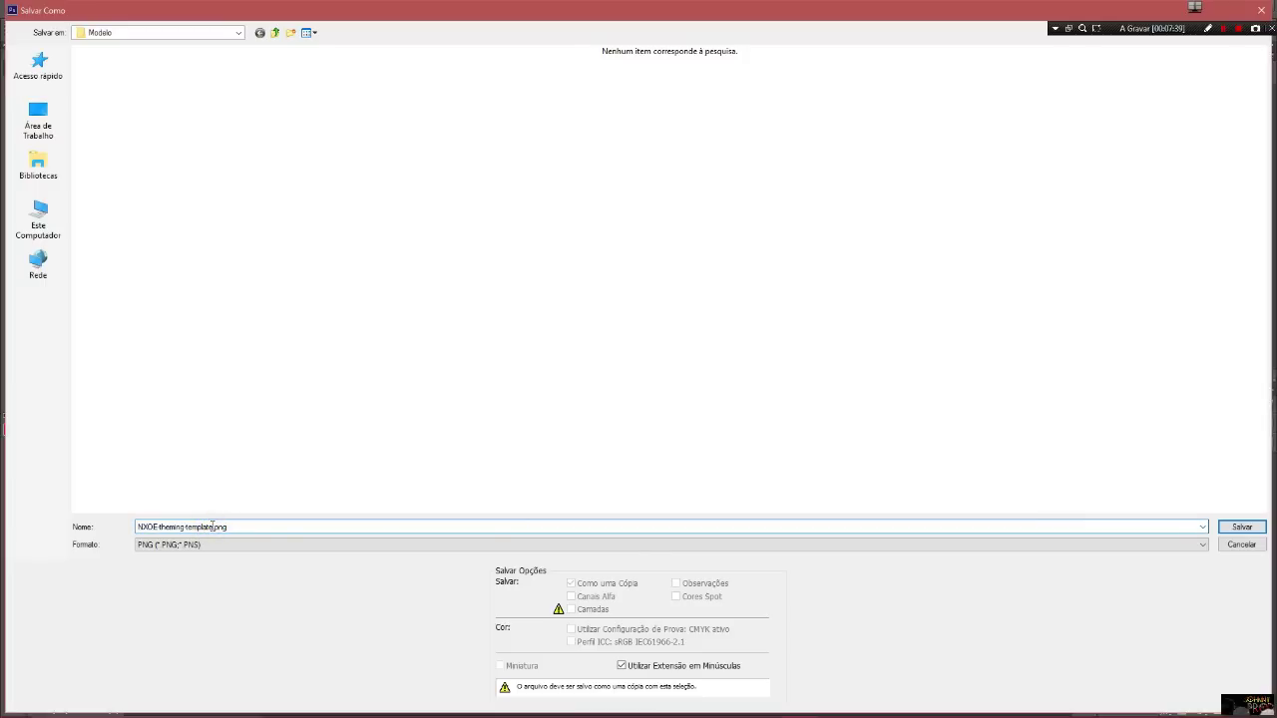
drag(213, 525, 136, 527)
click(173, 548)
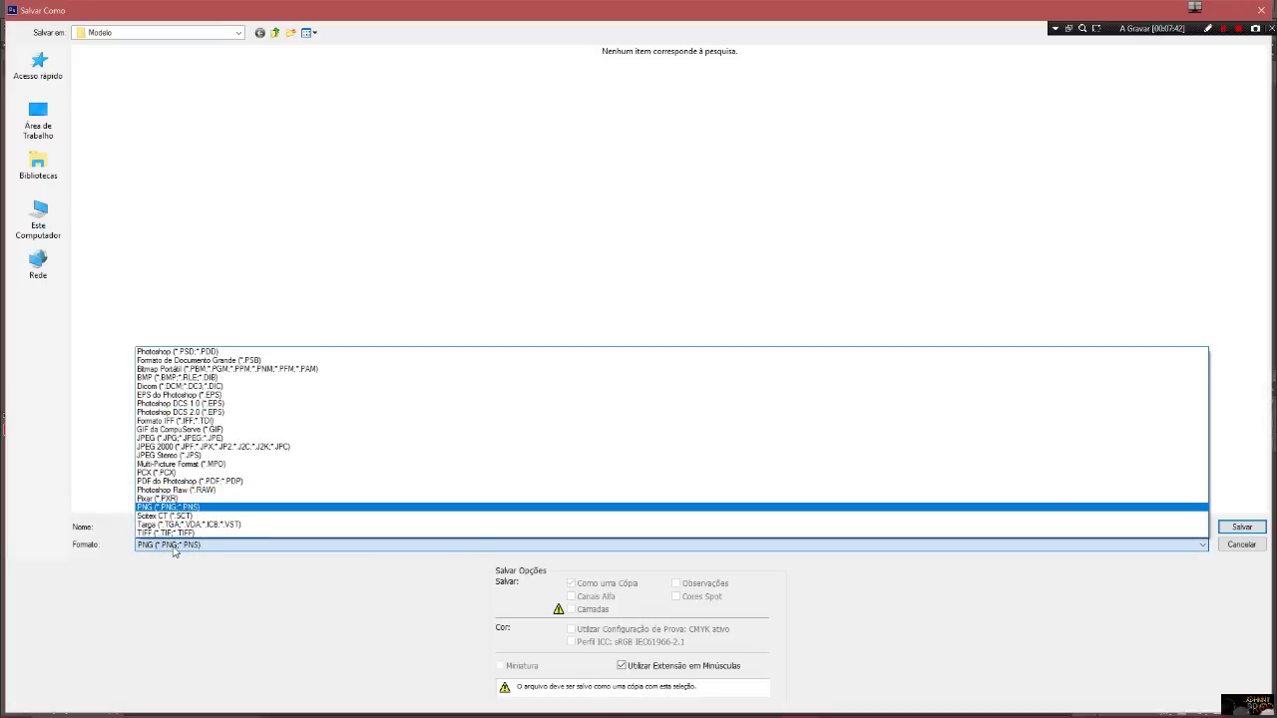
click(199, 442)
double_click(193, 526)
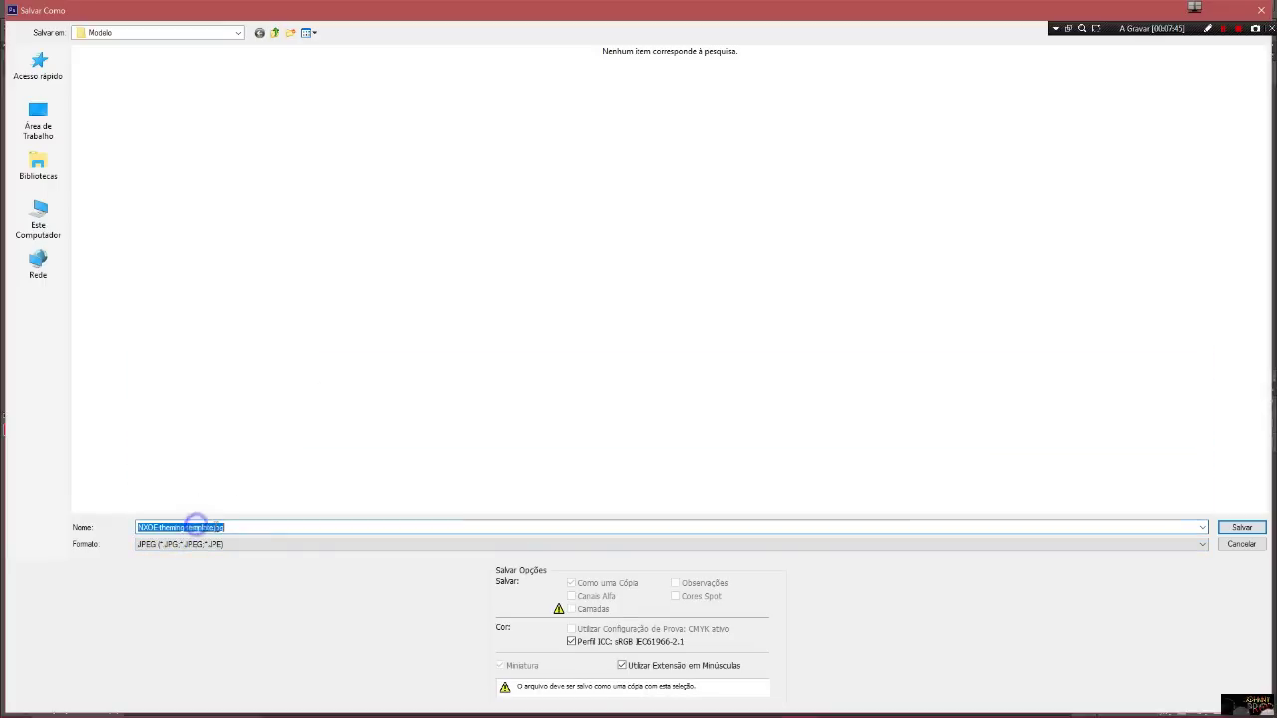
click(210, 526)
drag(211, 527, 135, 529)
text(your name)
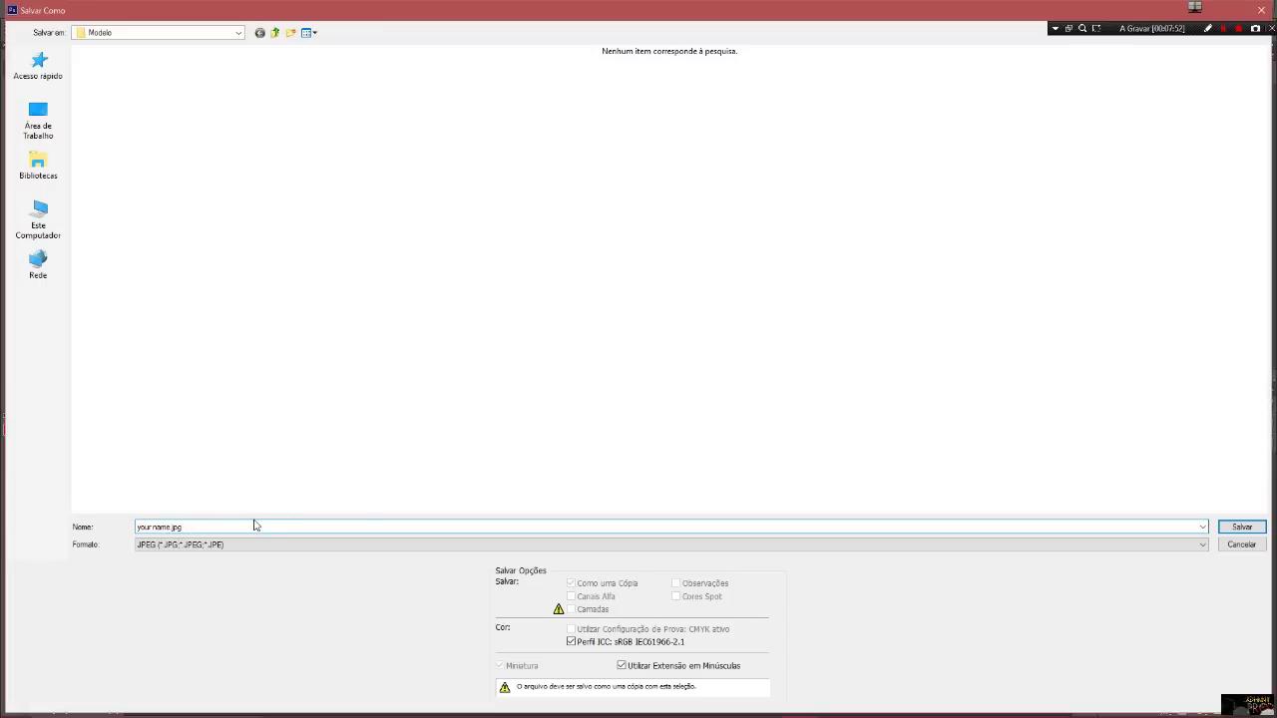
- Save the JPEG at Máxima quality, then select your name.jpg in File Explorer
click(1250, 530)
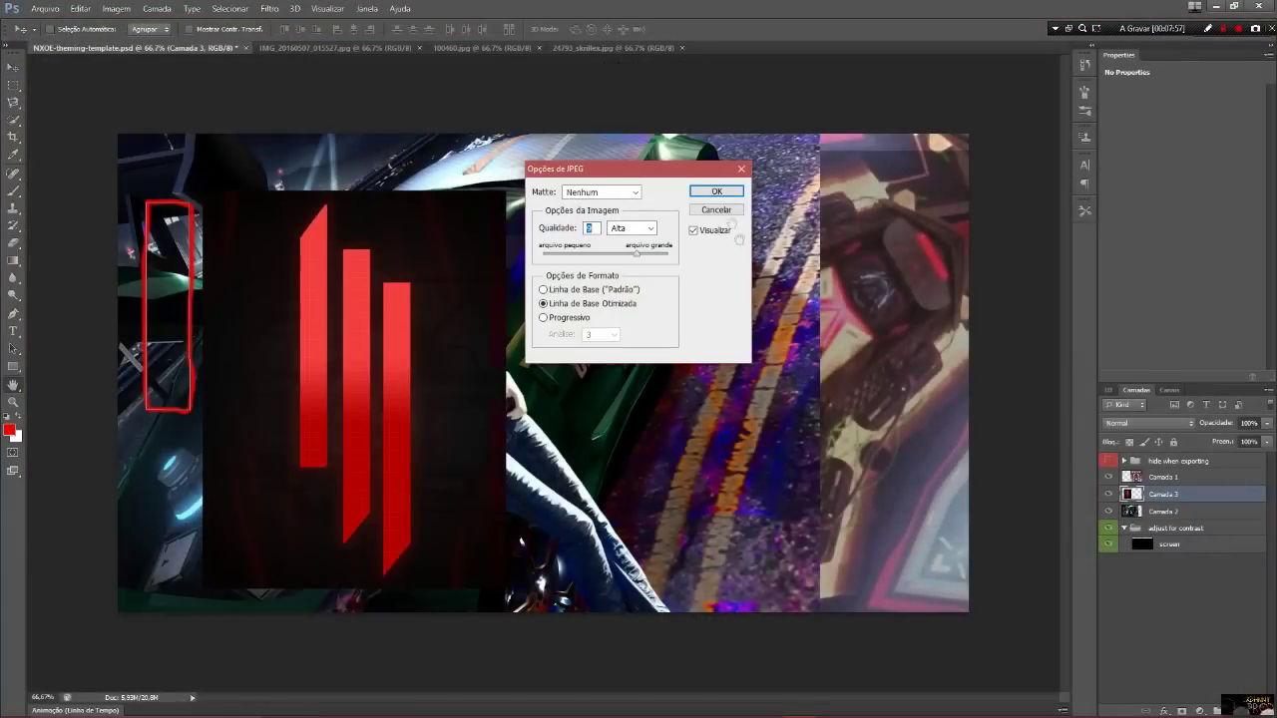
drag(644, 252, 668, 252)
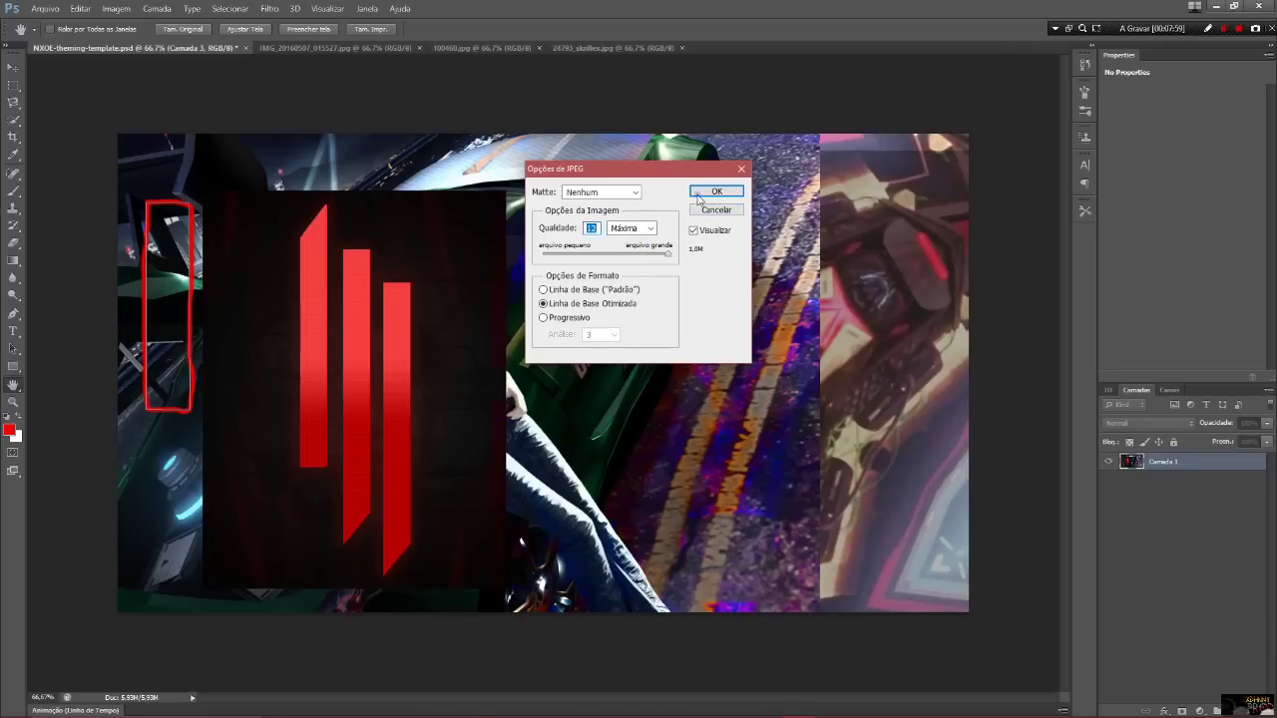
click(700, 194)
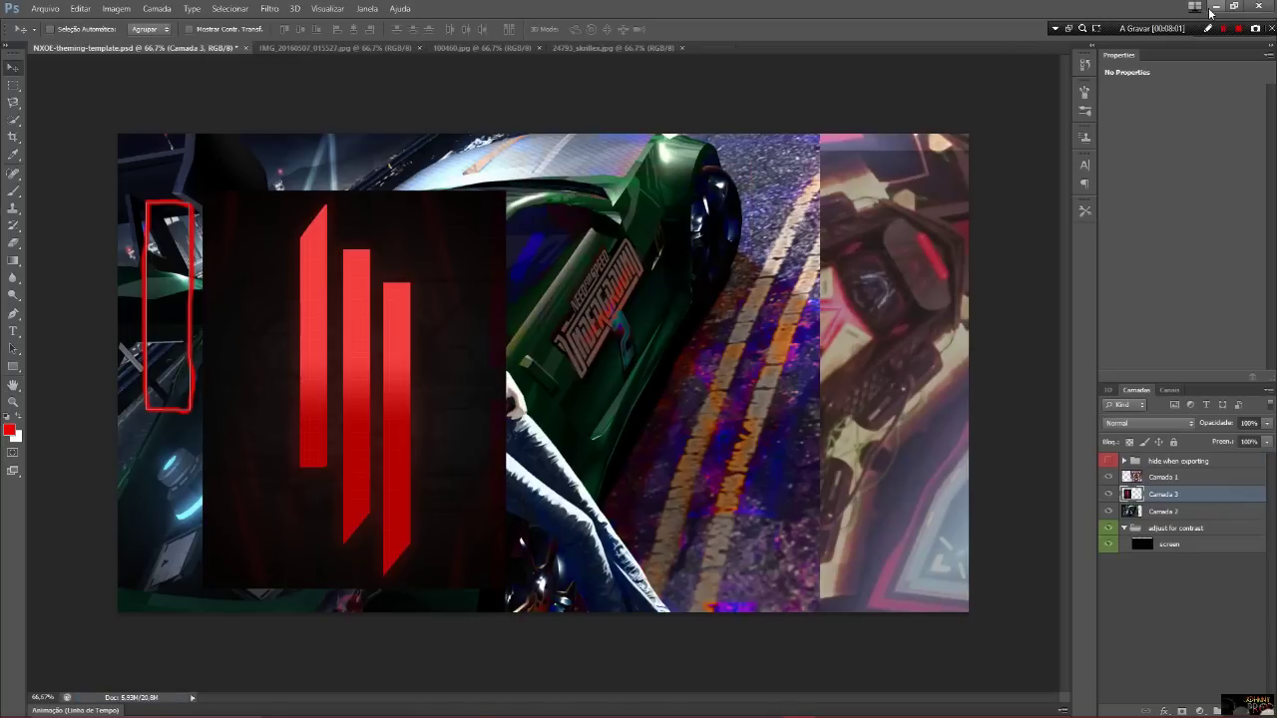
click(1215, 6)
click(205, 179)
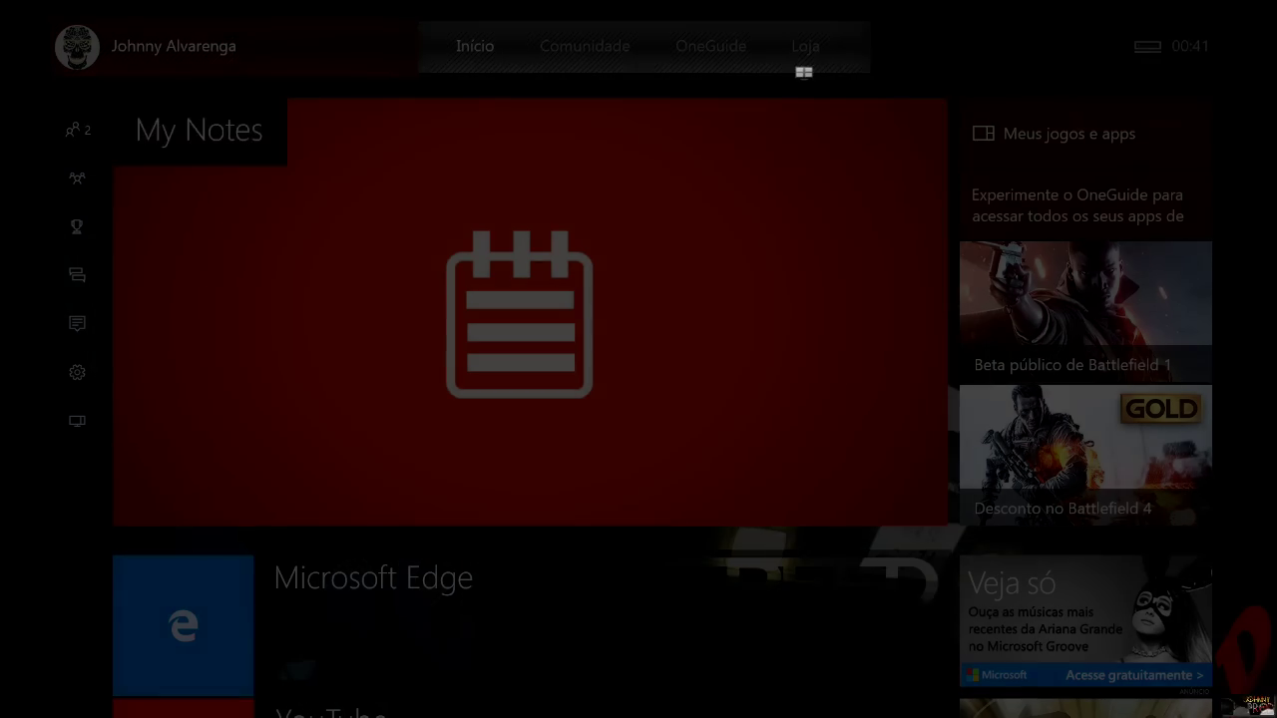
- Open the full Settings app from the Xbox guide
key(Down)
key(Down)
key(Down)
key(Down)
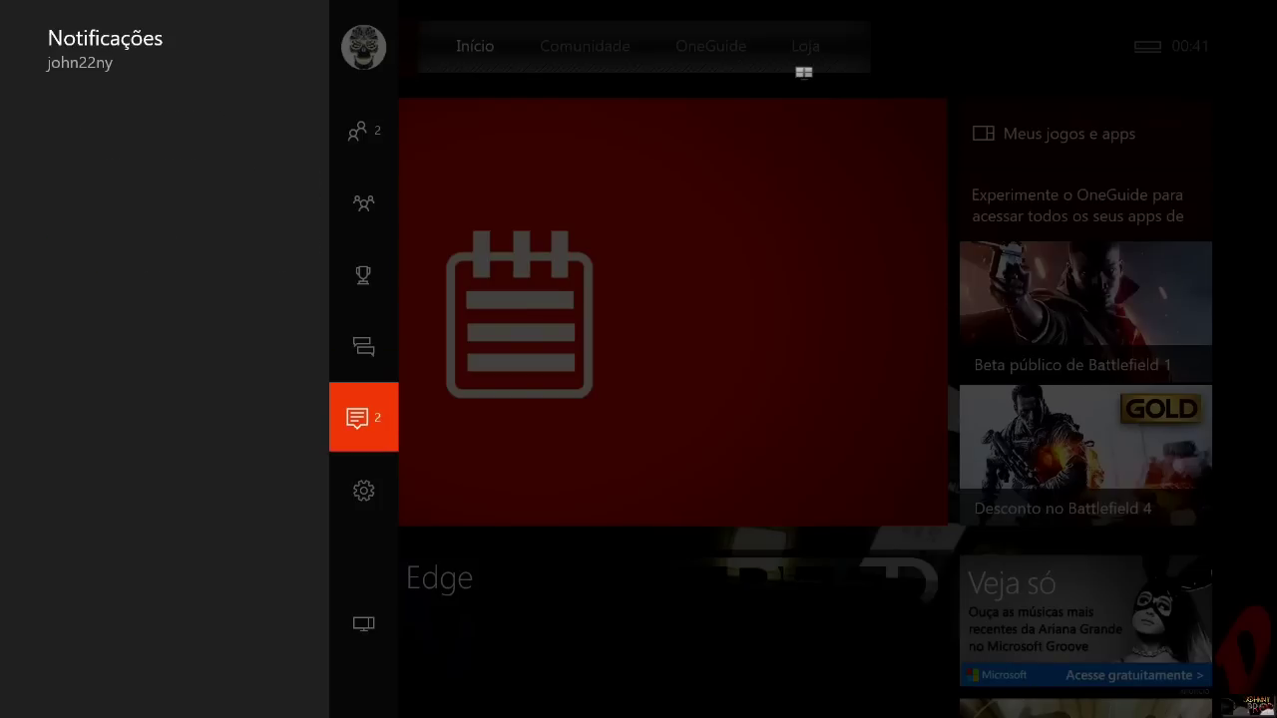
key(Down)
key(Left)
key(Return)
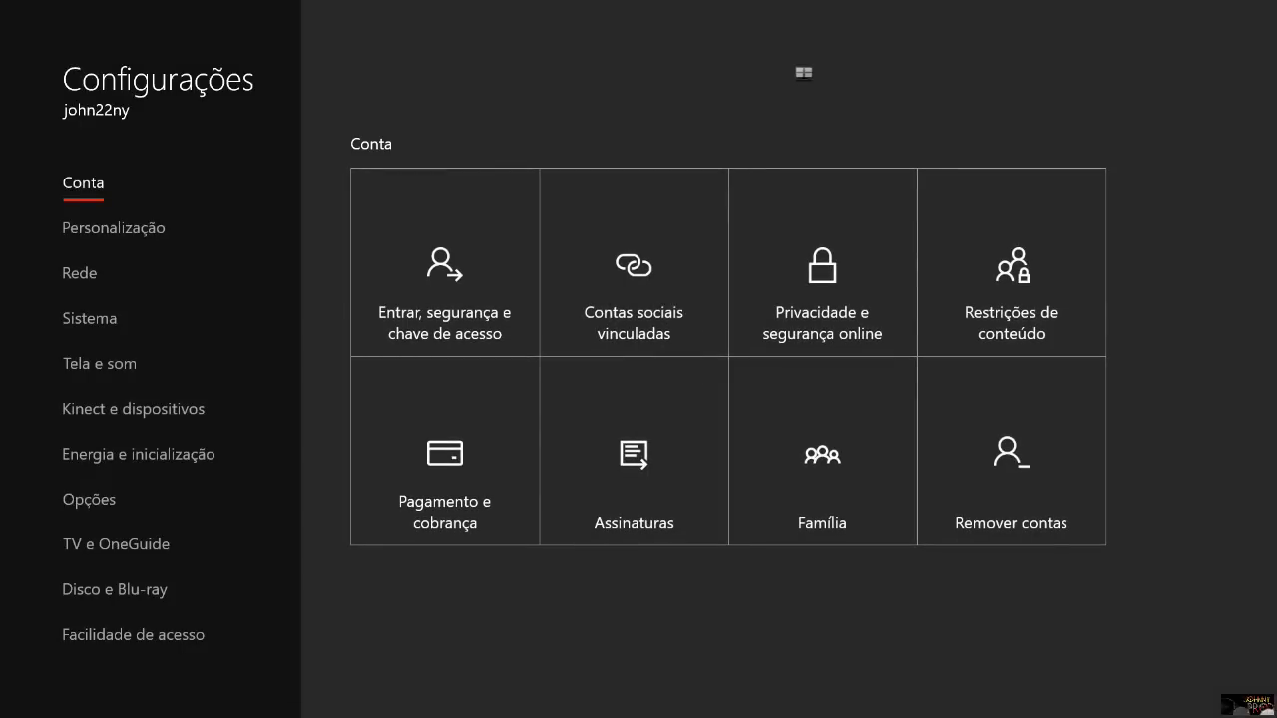
- Choose Personalização > Minha cor e plano de fundo > Meu plano de fundo > Imagem personalizada
key(Down)
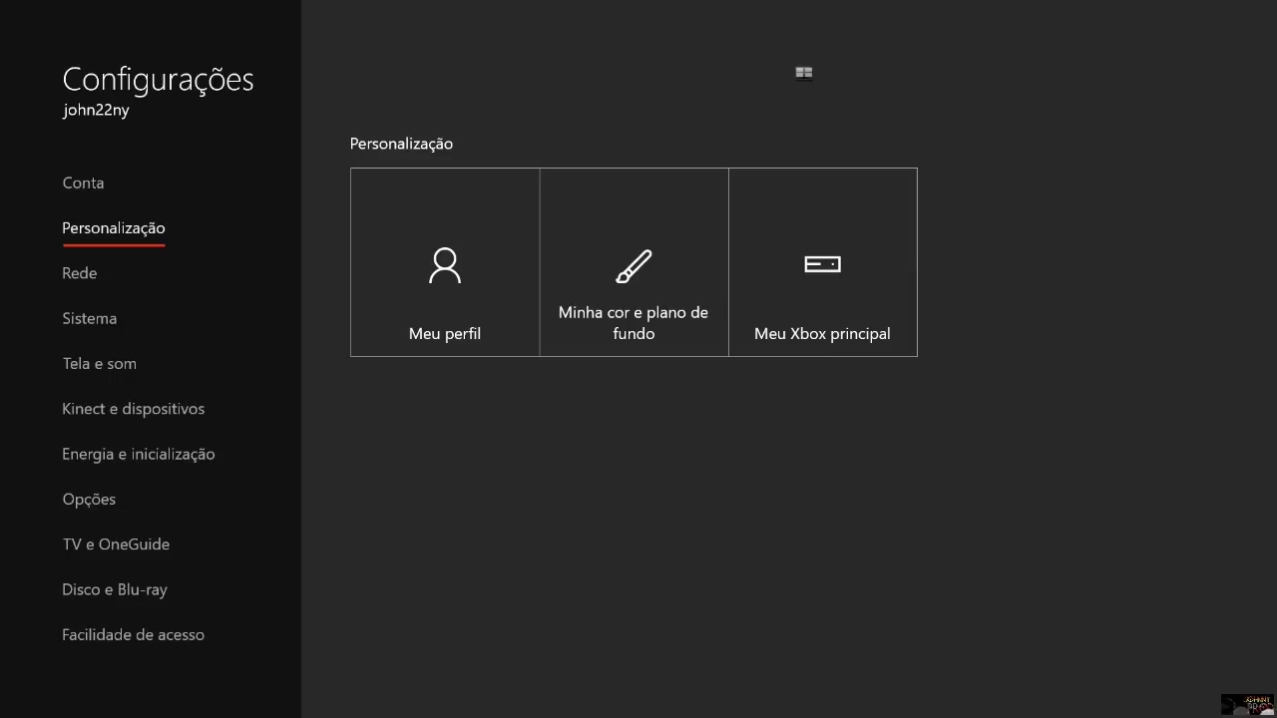
key(Right)
key(Right)
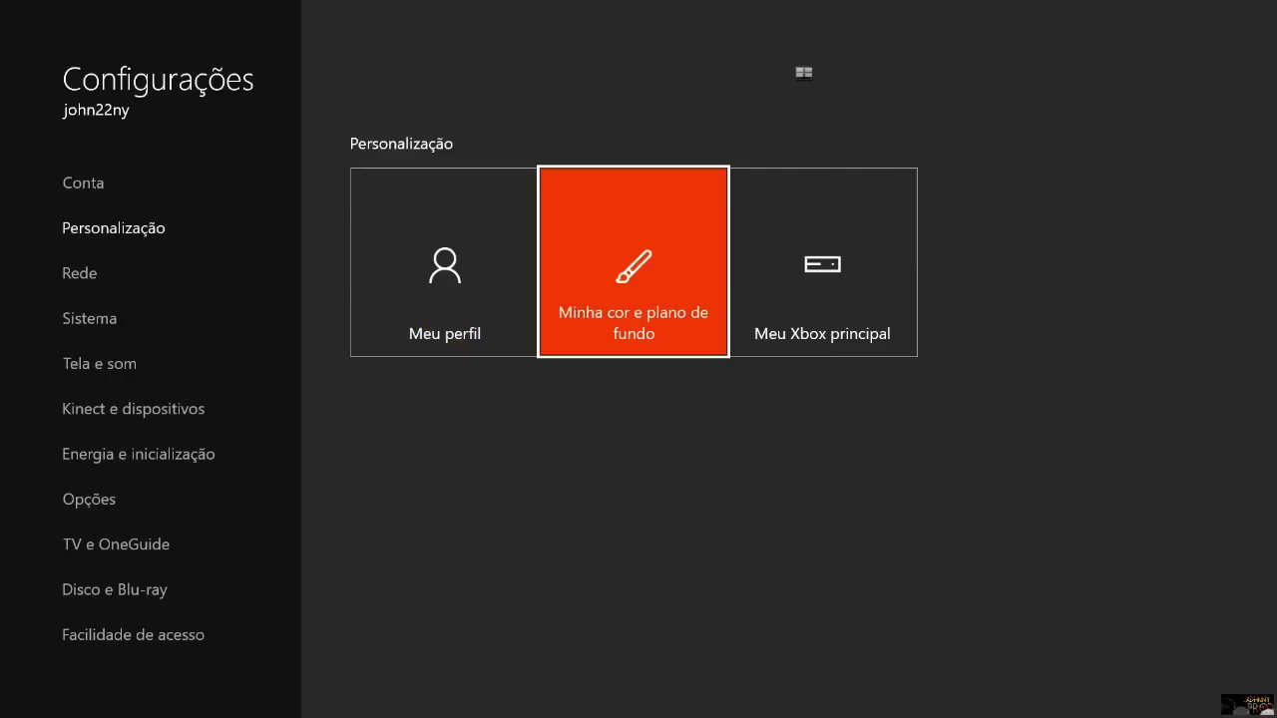
key(Return)
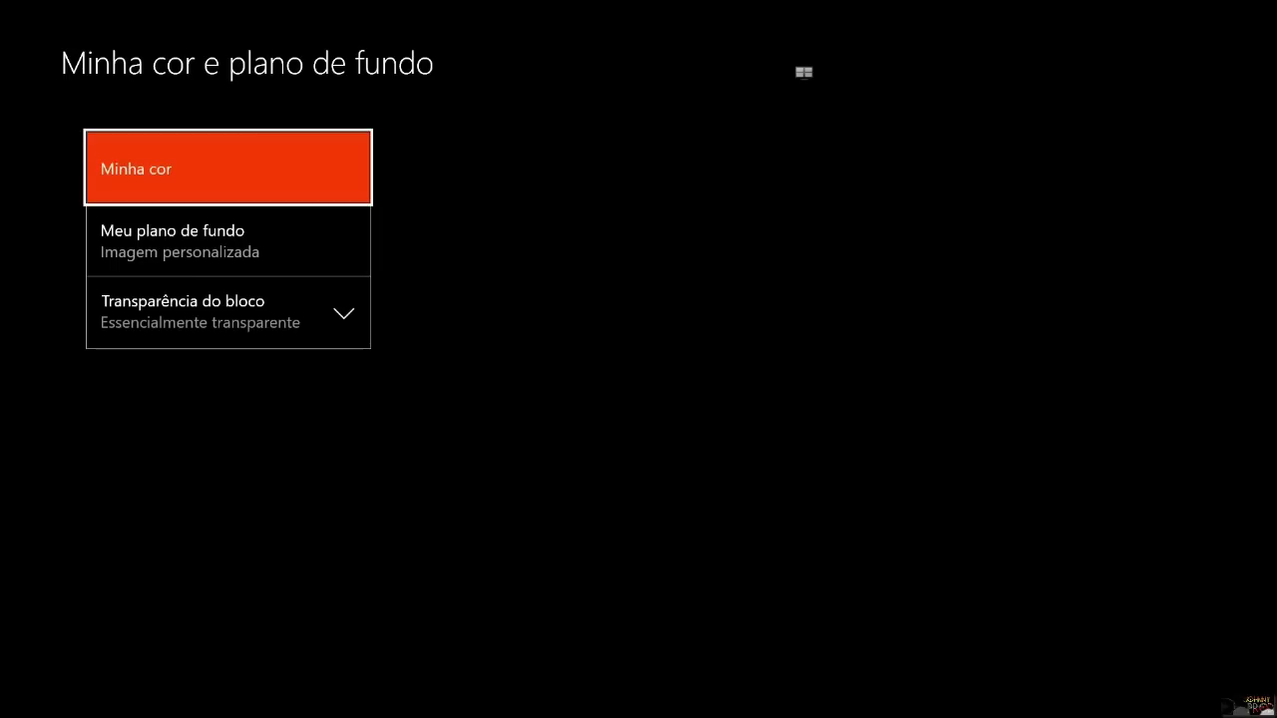
key(Down)
key(Return)
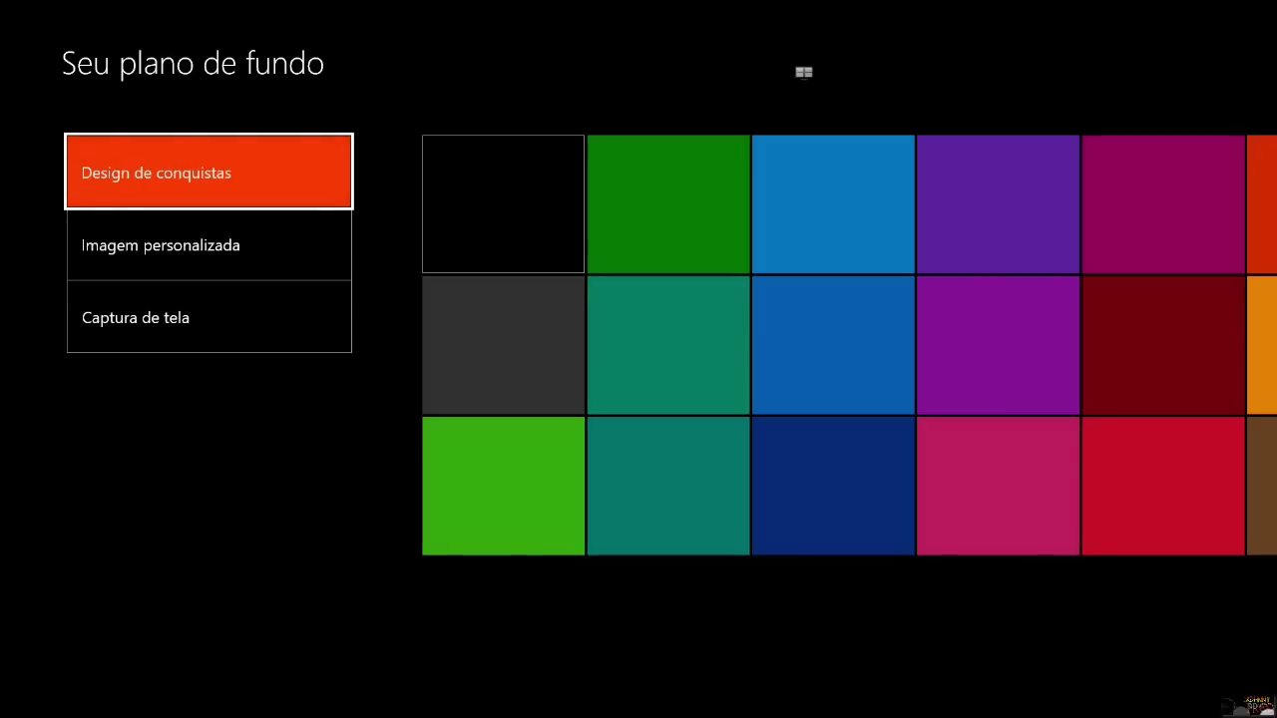
key(Down)
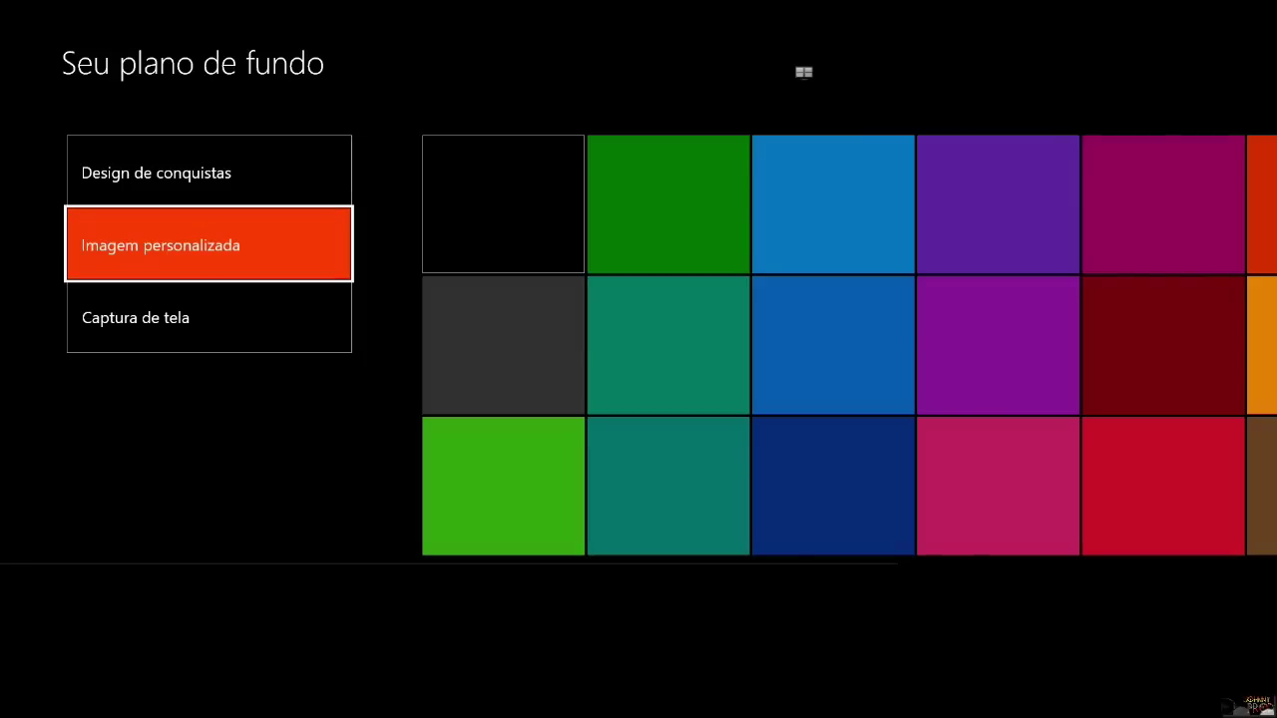
key(Return)
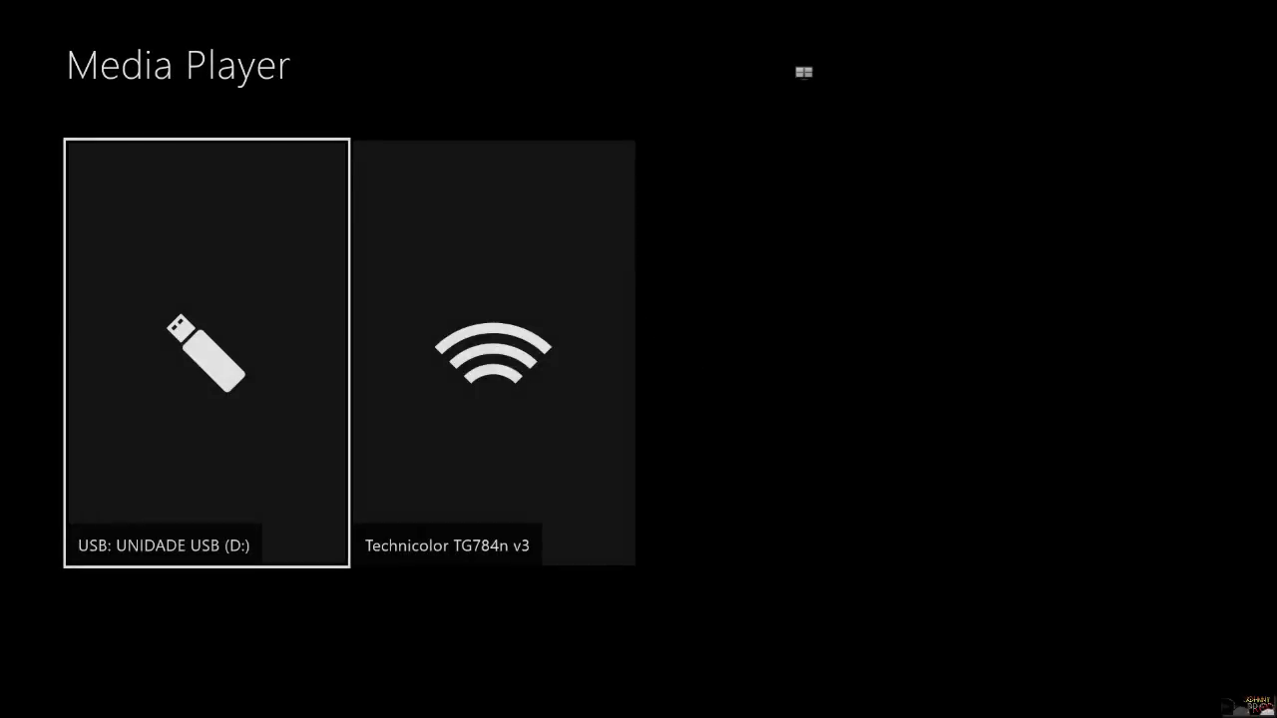
- Open UNIDADE USB (D:) and view the 'your name' image full screen
key(Return)
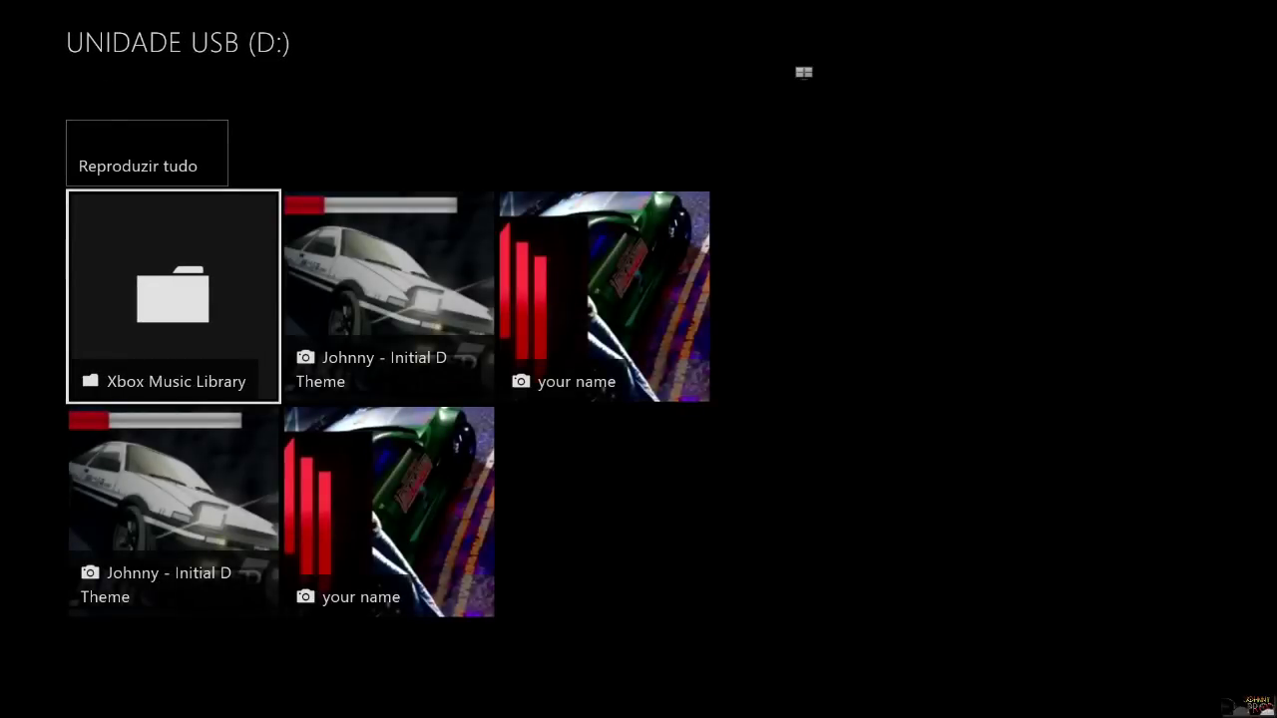
key(Right)
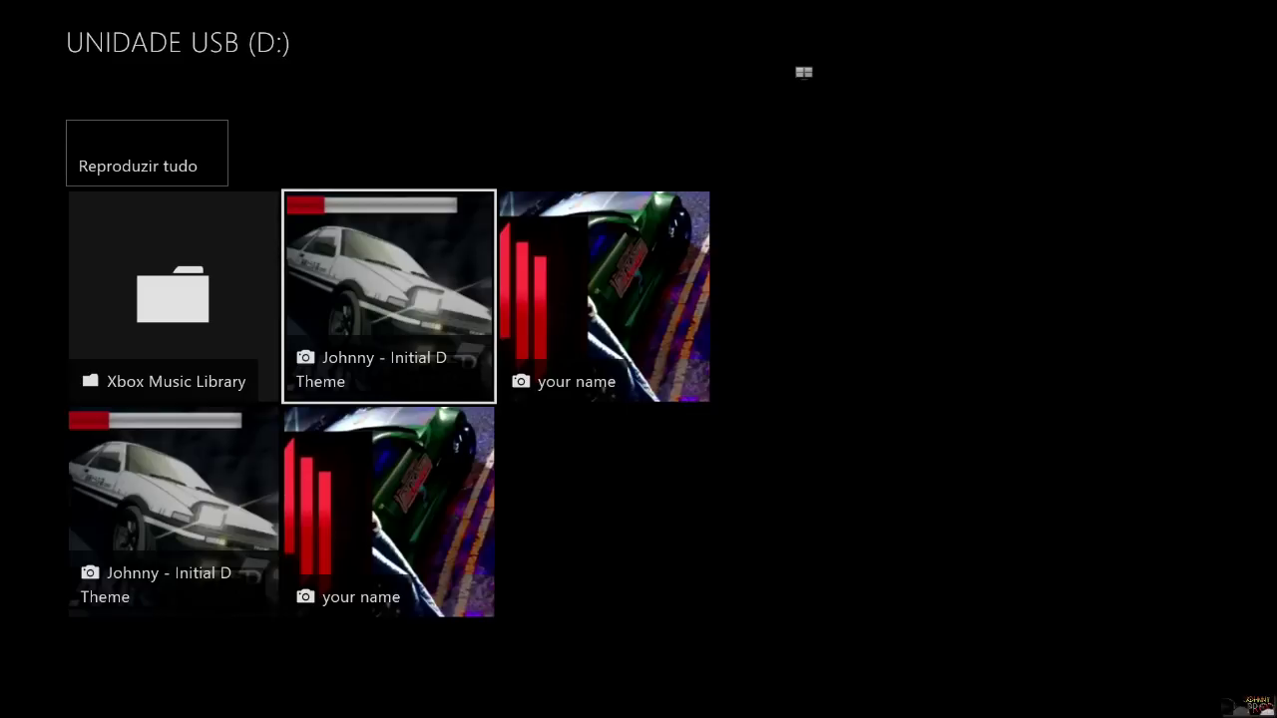
key(Right)
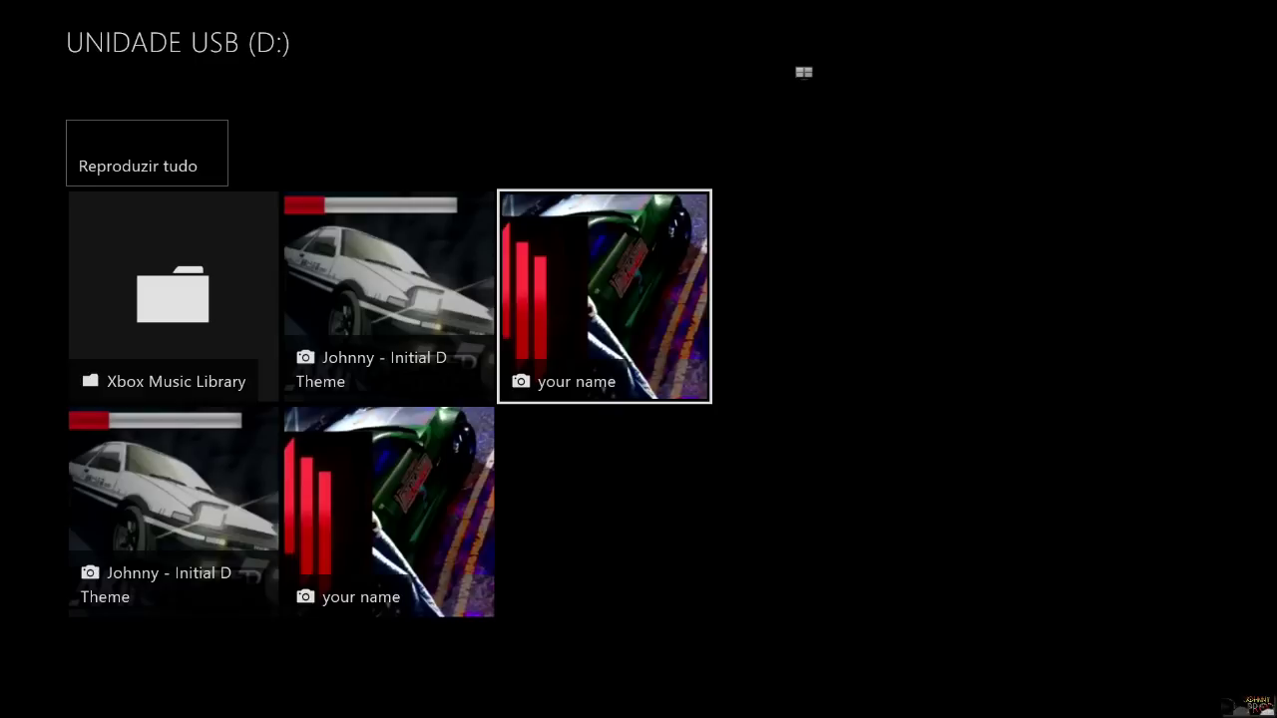
key(Return)
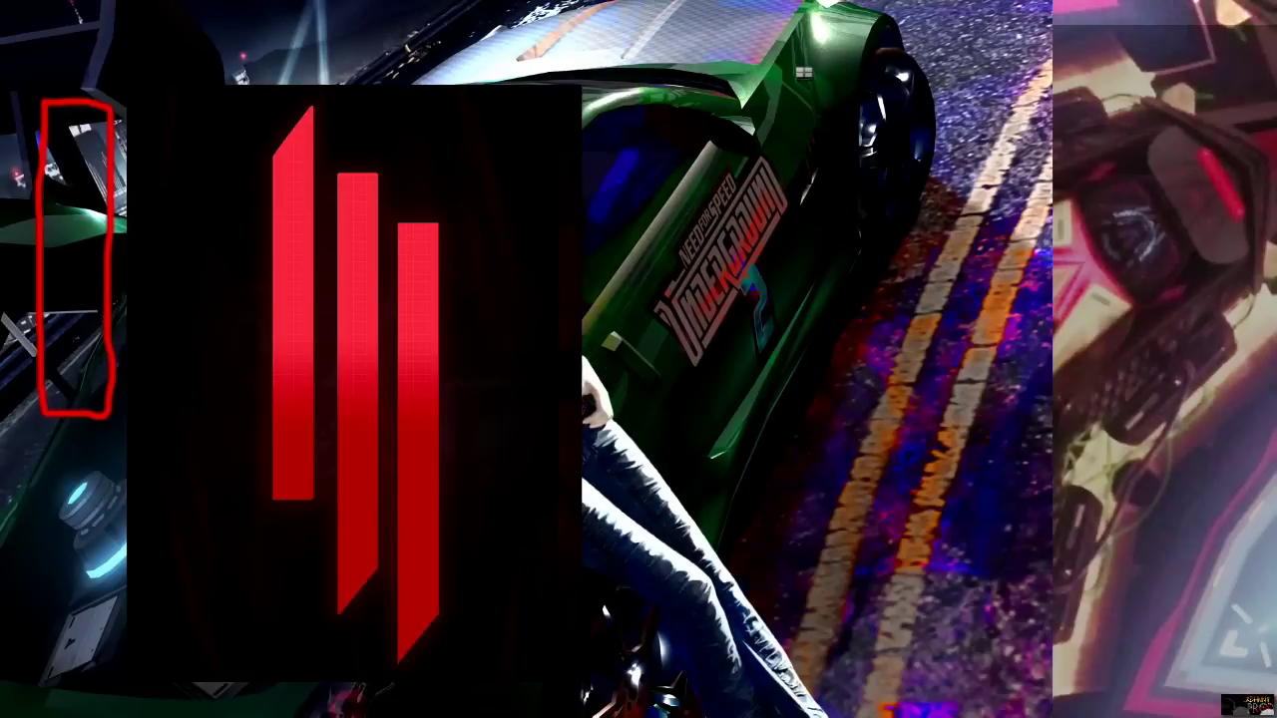
- Apply Definir como plano de fundo to the 'your name' image, then go Home
key(Menu)
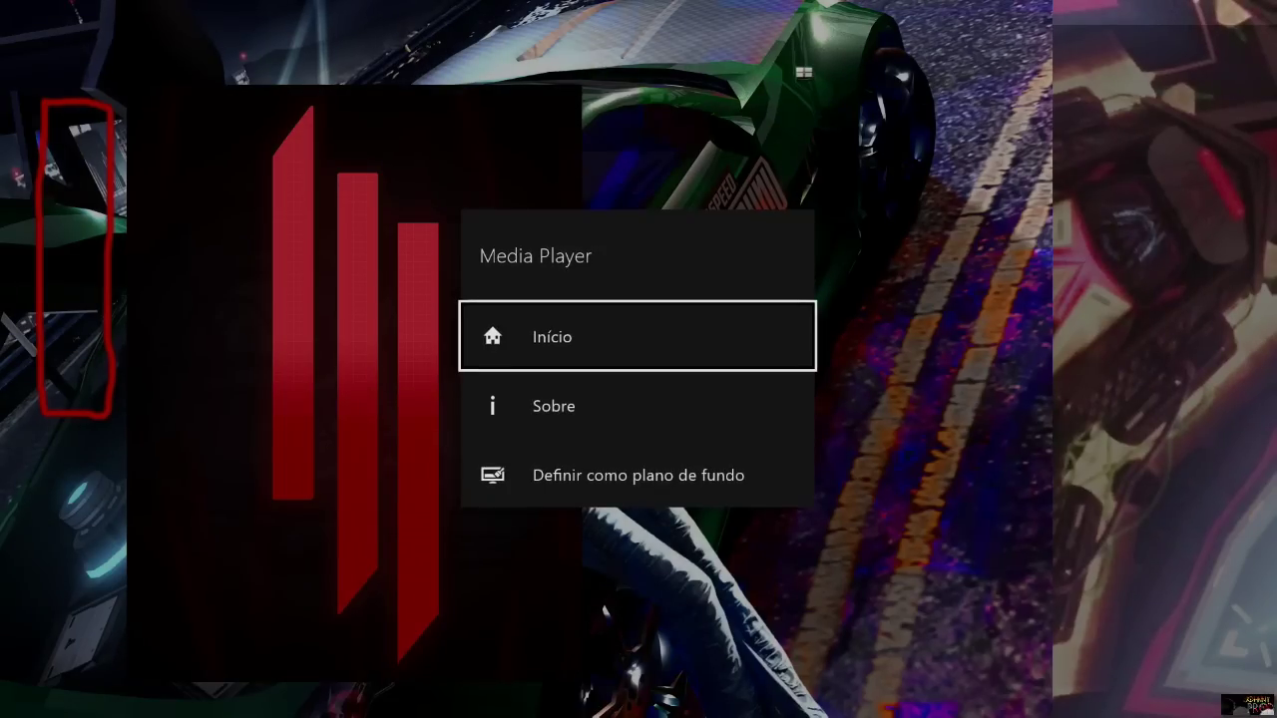
key(Down)
key(Down)
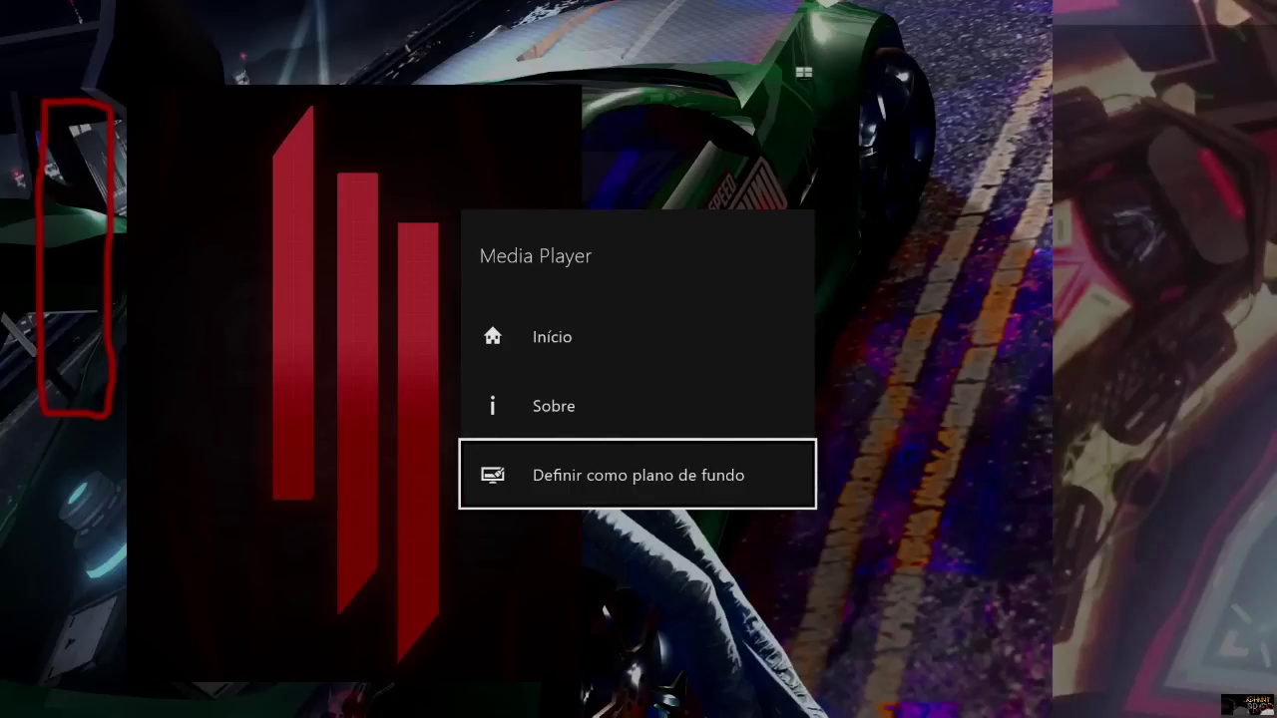
key(Return)
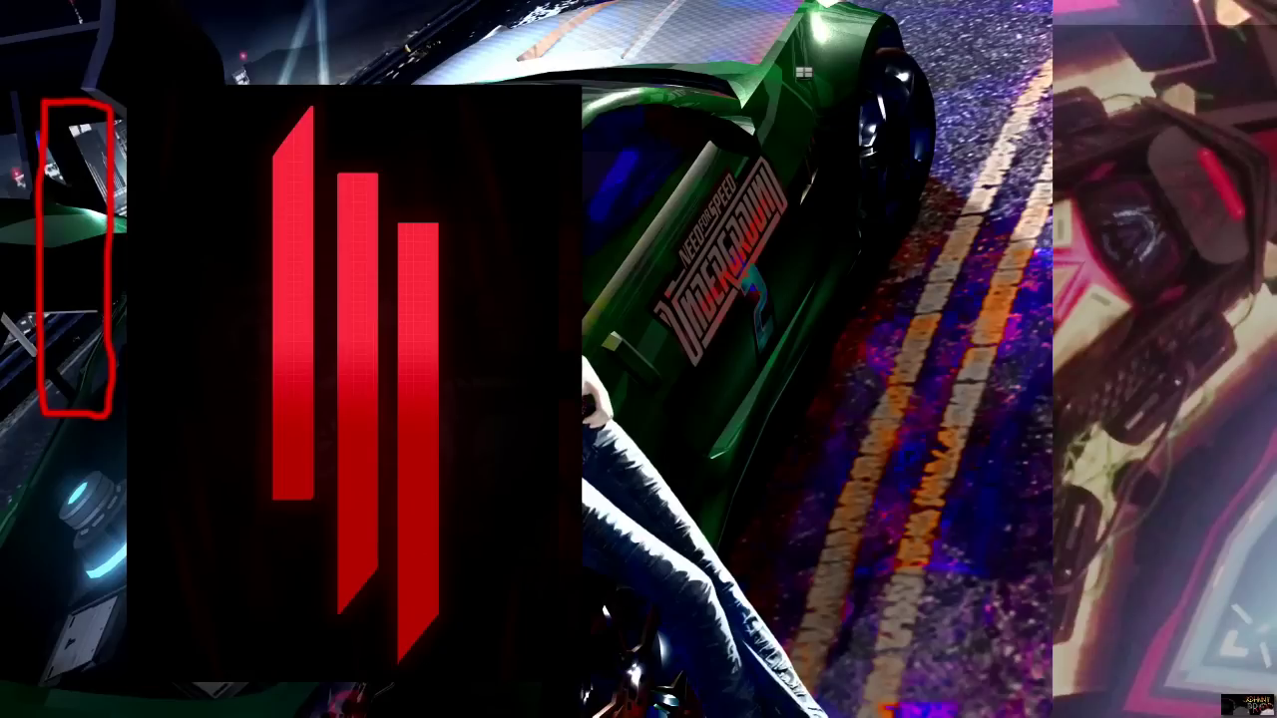
key(super)
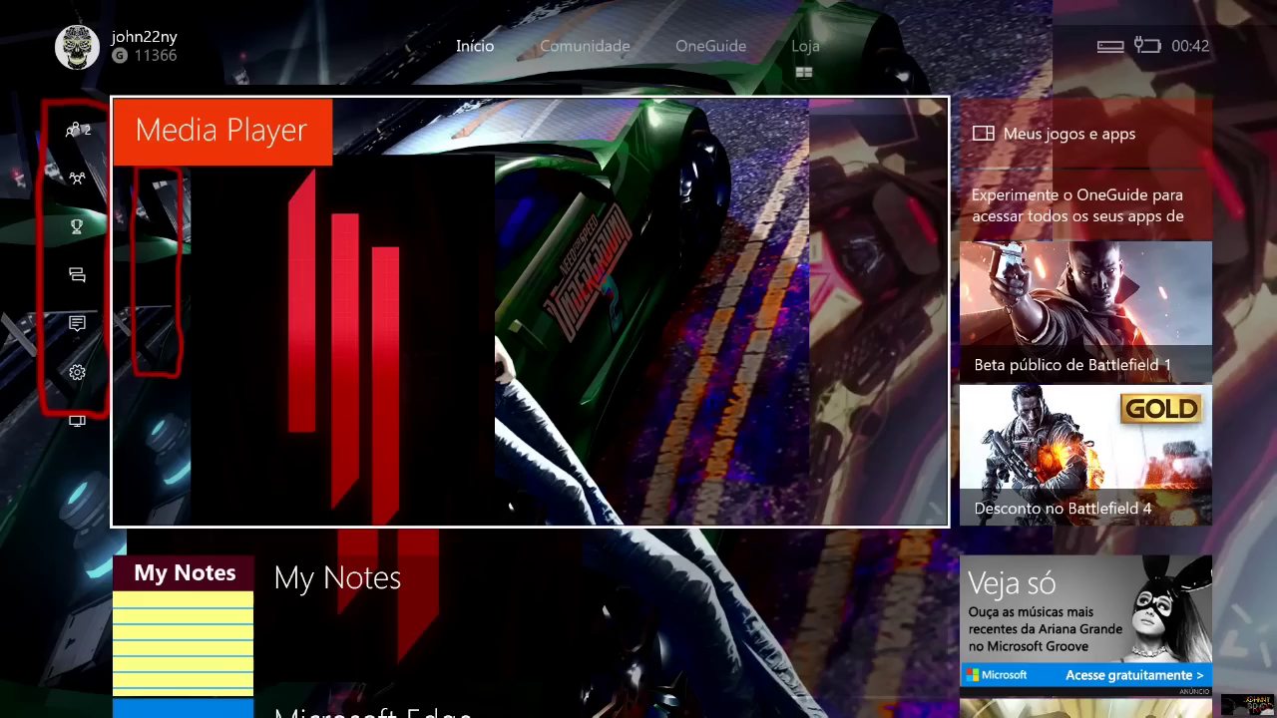
- Check the background on Comunidade and the pinned items, then return to the USB image list
key(Right)
key(Left)
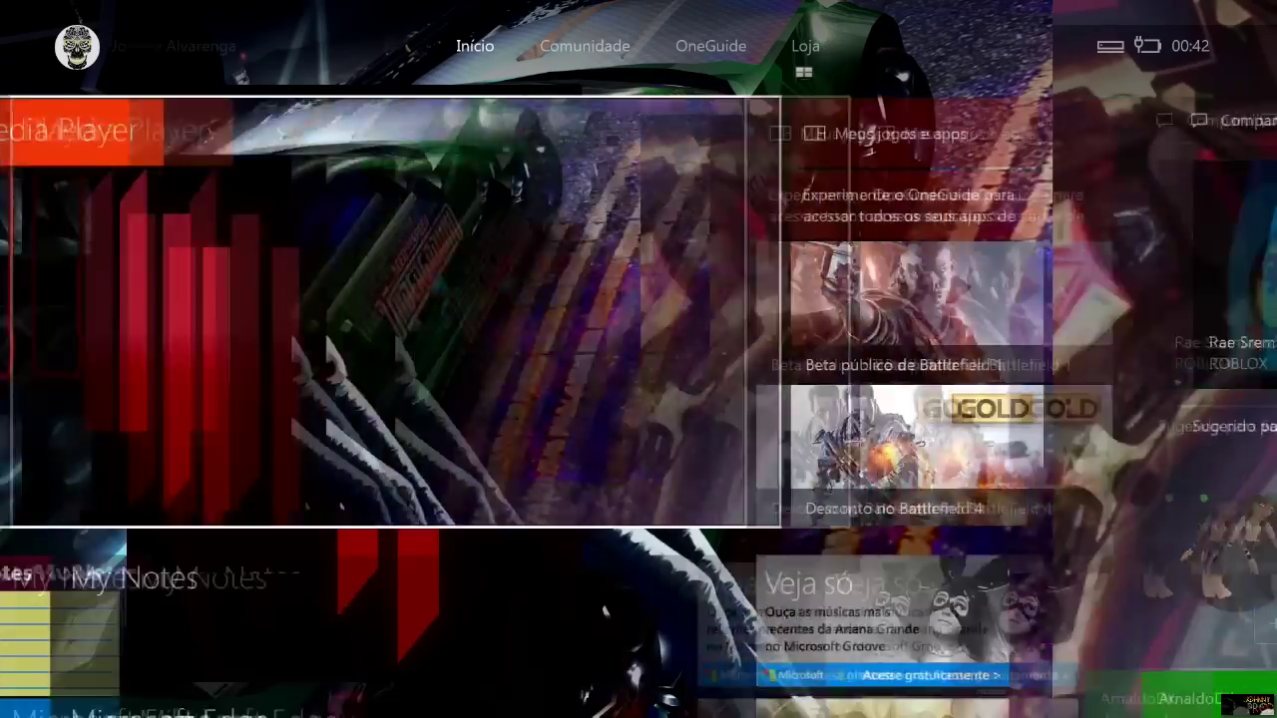
key(Down)
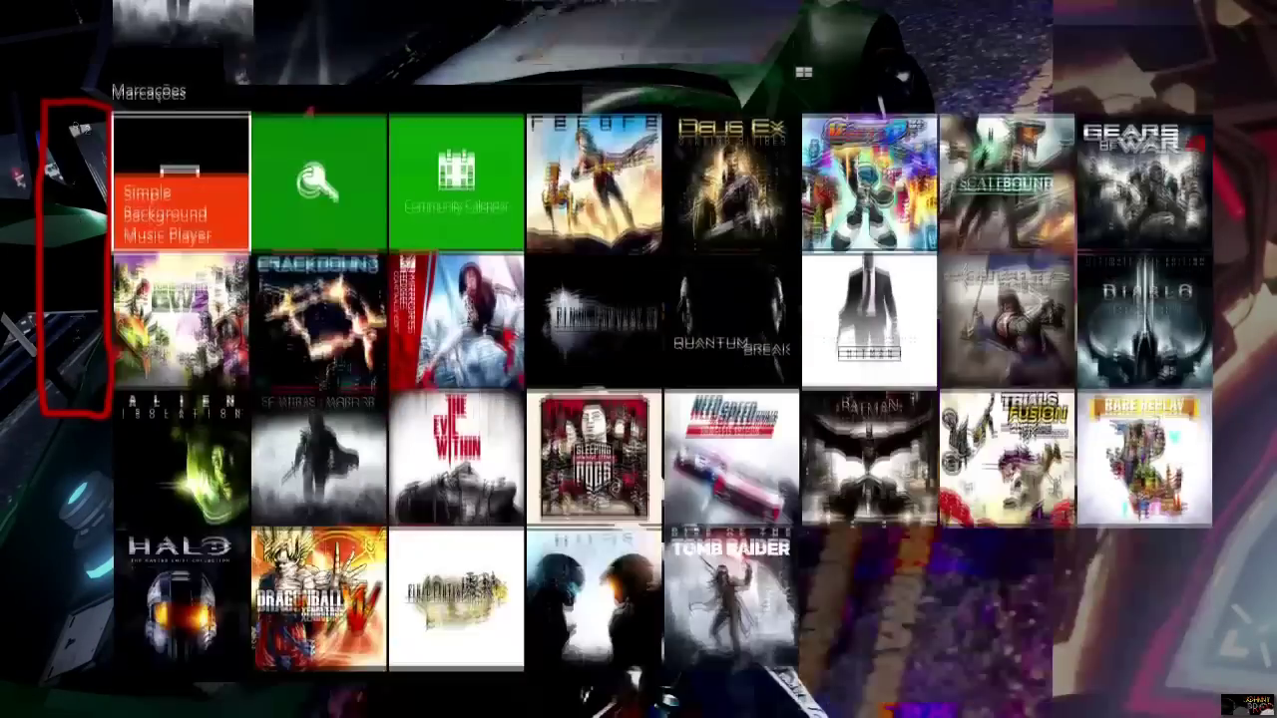
key(Up)
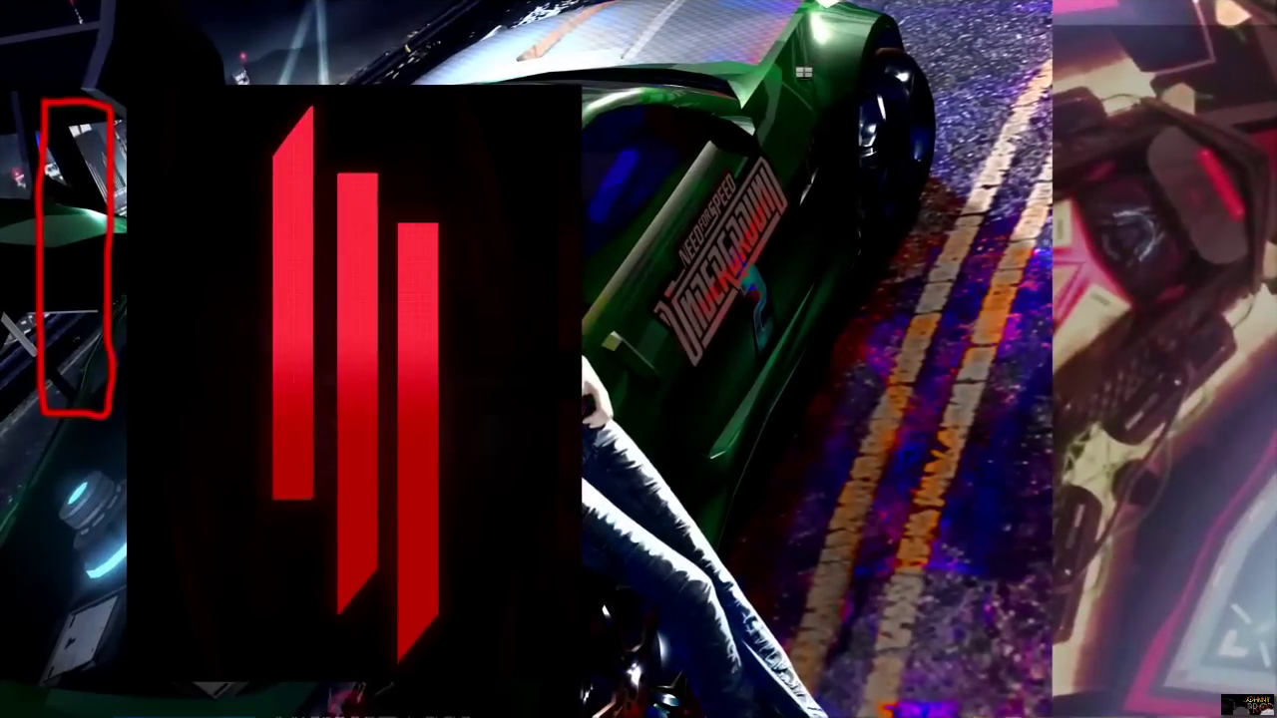
key(Escape)
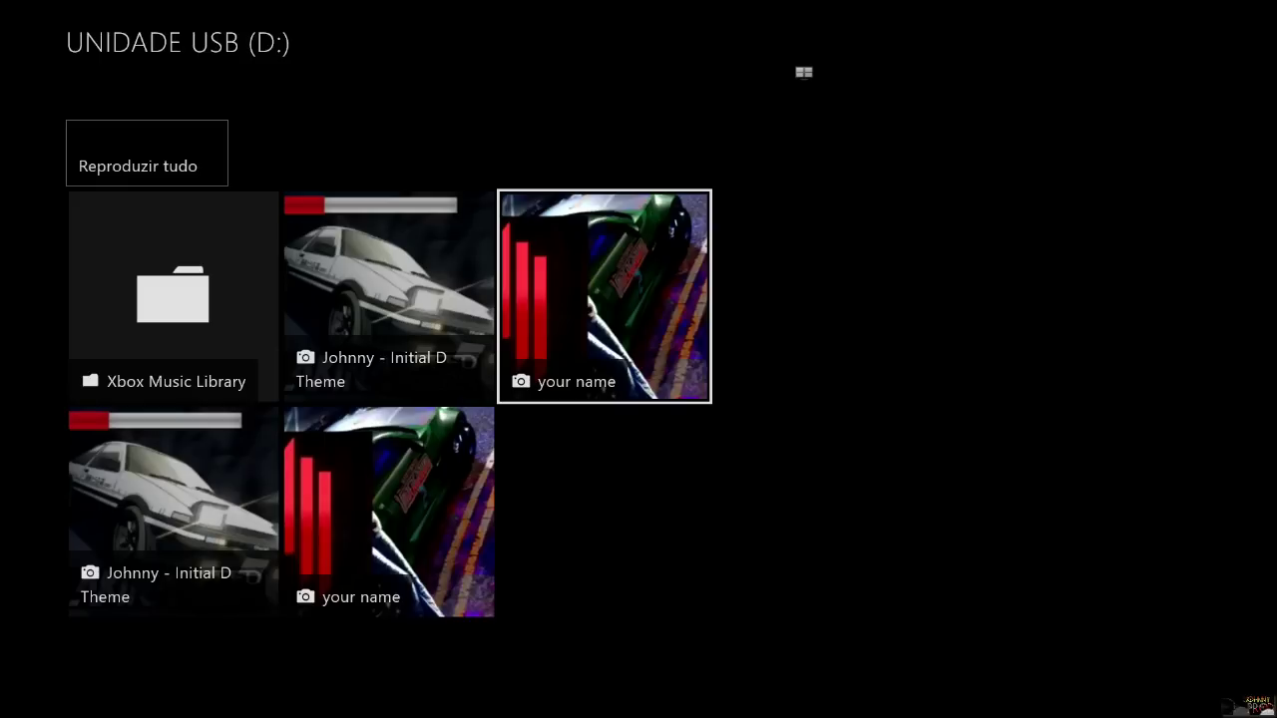
- Open the Johnny - Initial D Theme image and set it as the background
key(Left)
key(Return)
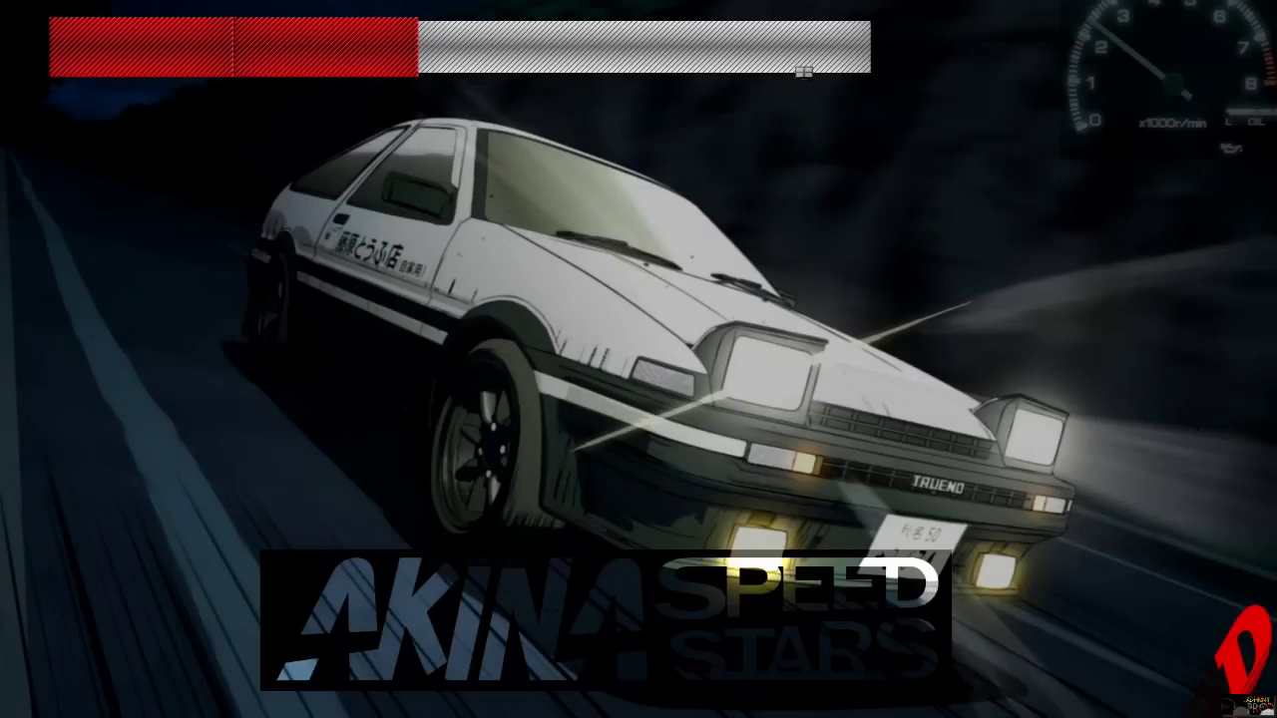
key(Menu)
key(Down)
key(Down)
key(Return)
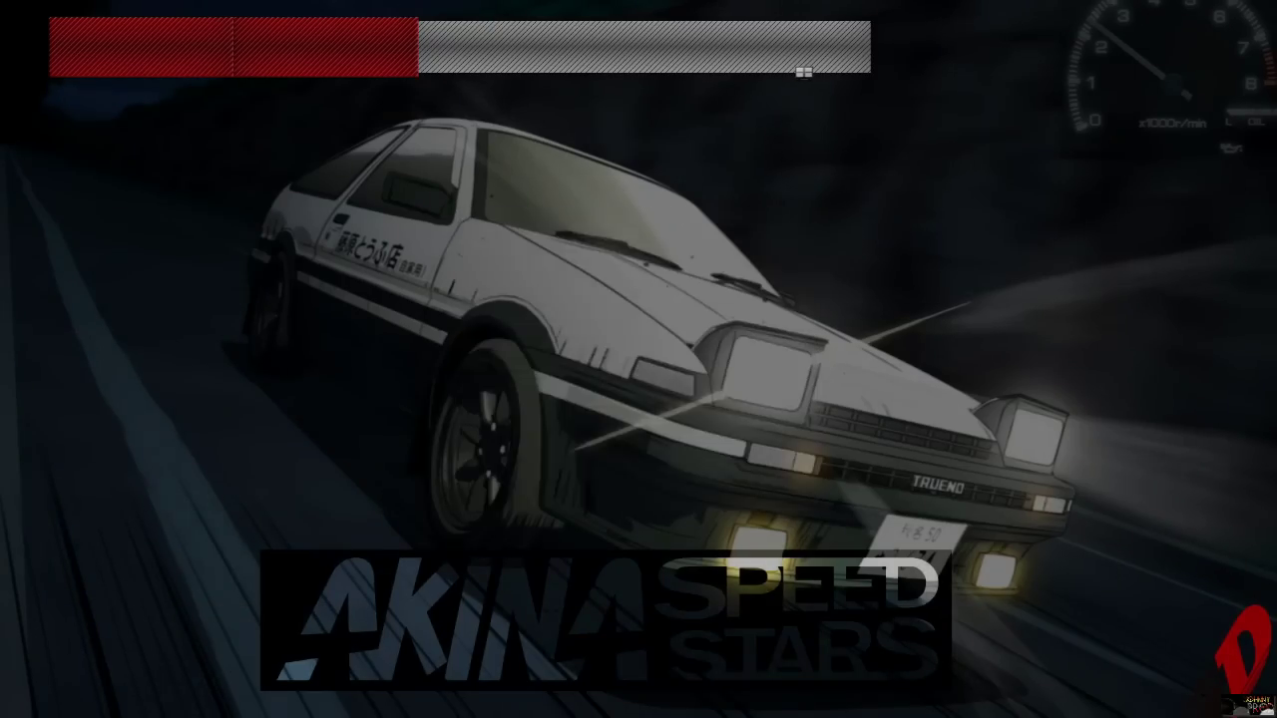
- Back out to Home and quit Media Player with Menu > Sair
key(Escape)
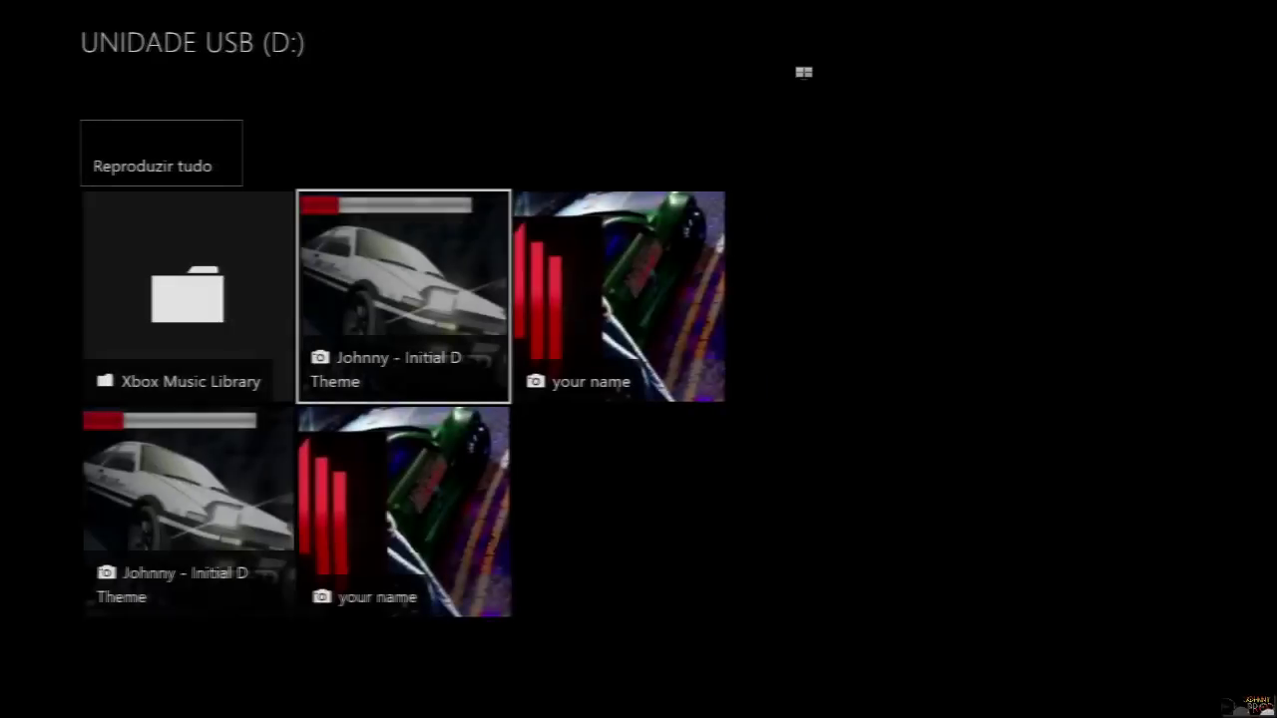
key(Escape)
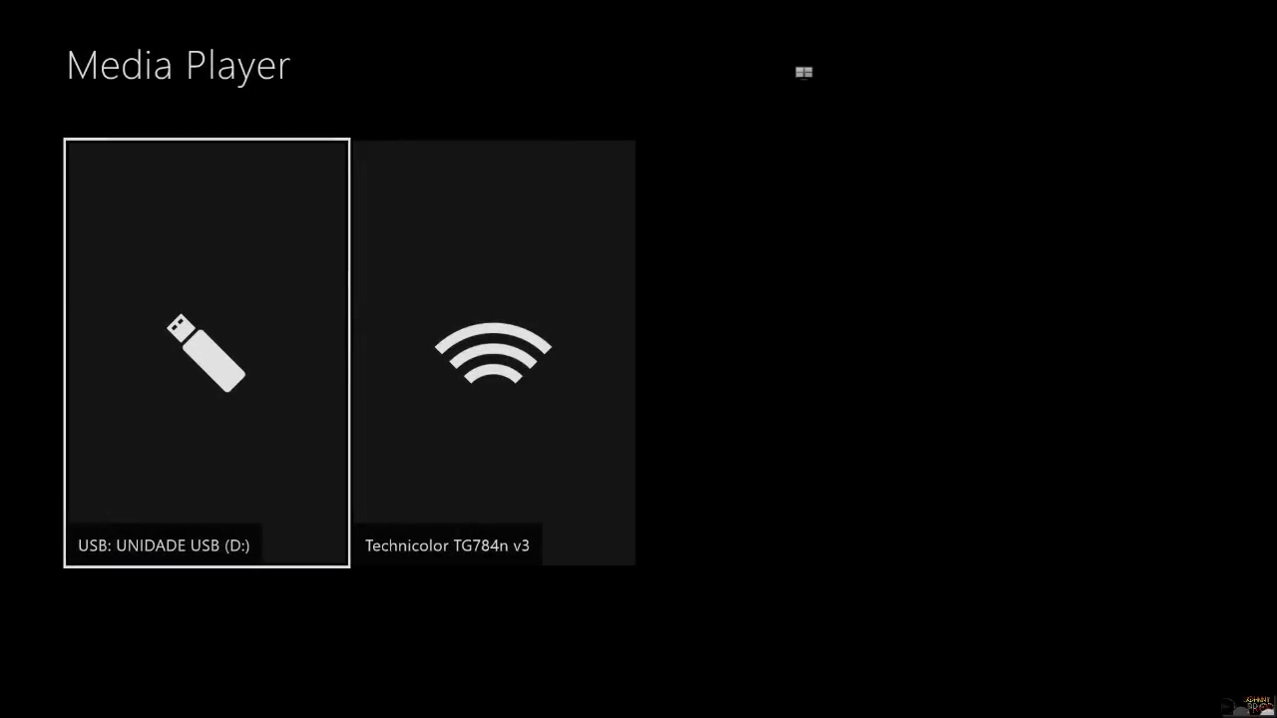
key(Escape)
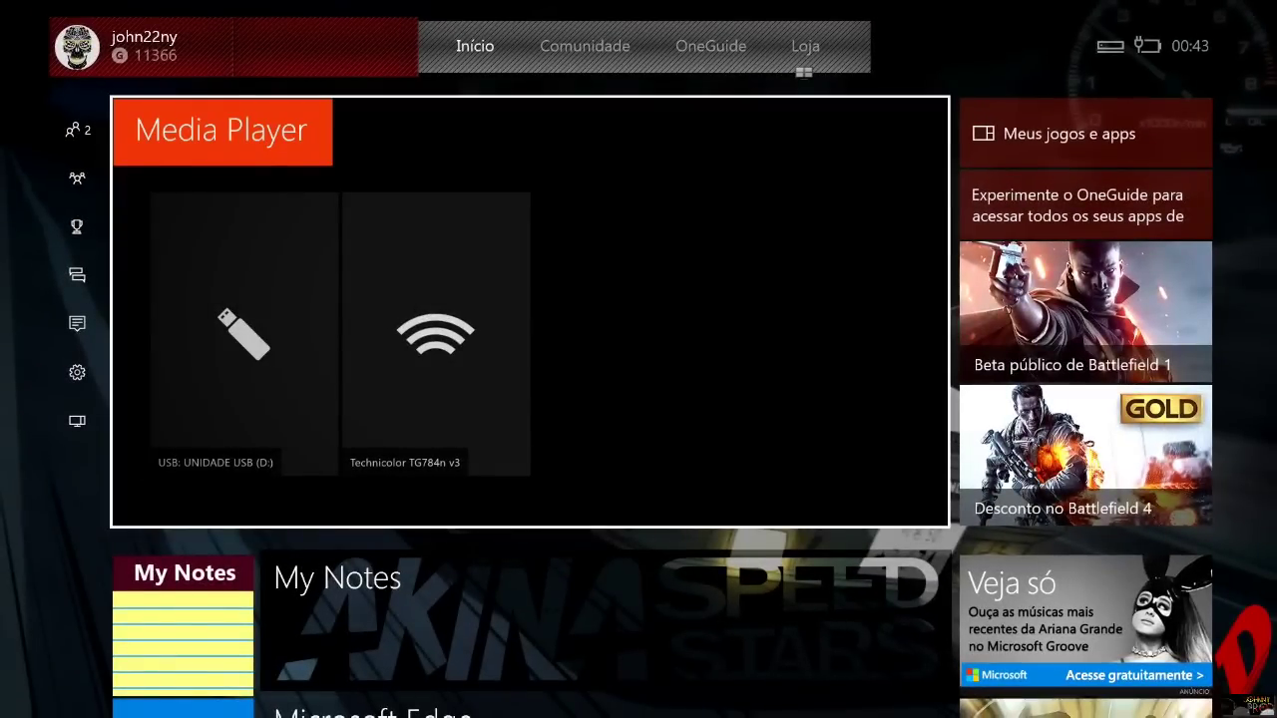
key(Menu)
key(Down)
key(Down)
key(Return)
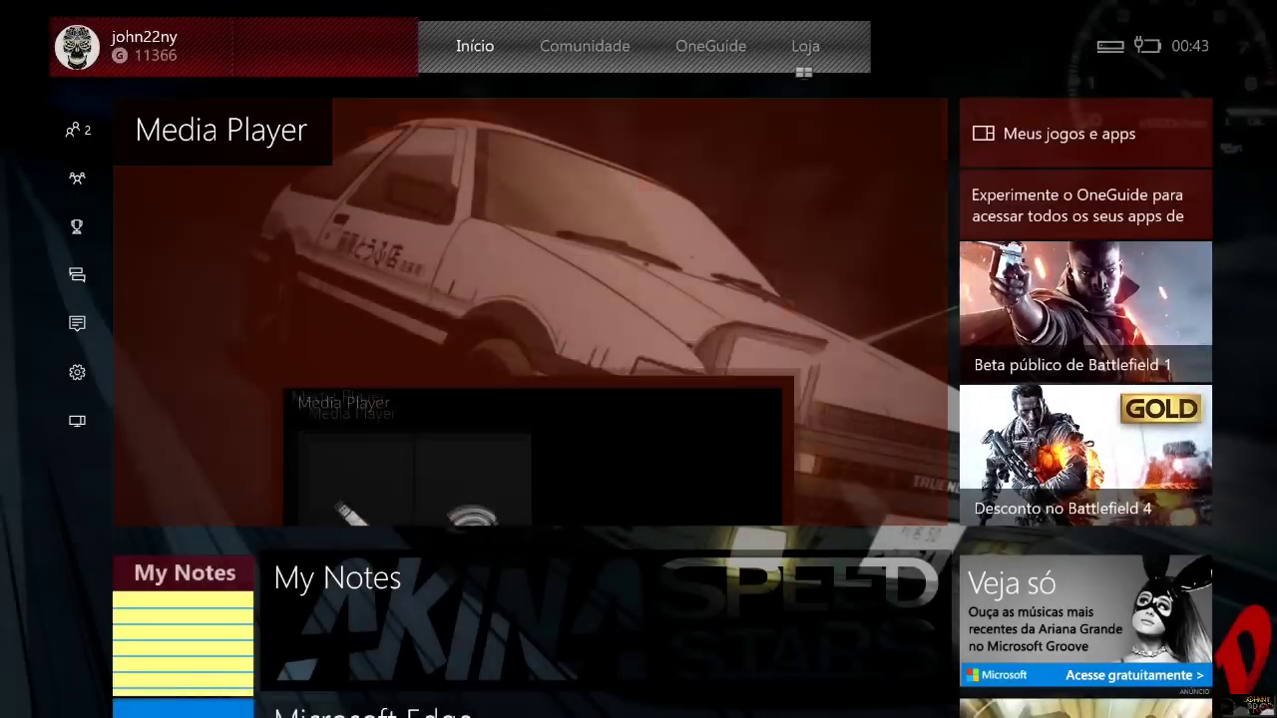